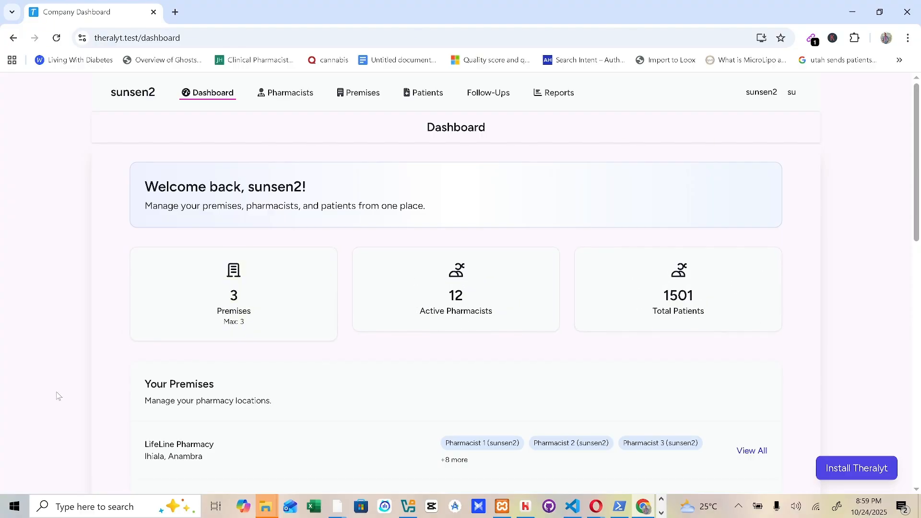
Open the LifeLine Pharmacy pharmacist list from the dashboard's premises section and deactivate Pharmacist 1
scroll(381, 414, "down", 4)
scroll(358, 266, "up", 4)
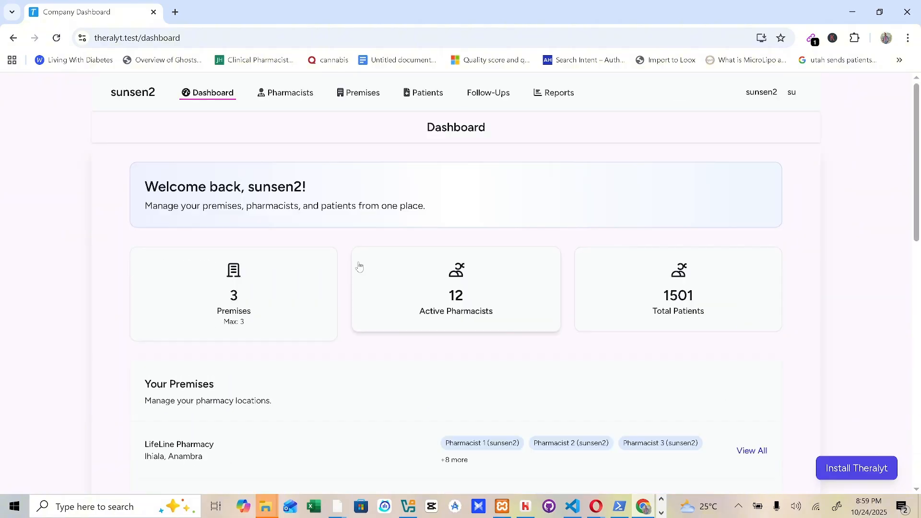
scroll(592, 325, "down", 5)
left_click(752, 211)
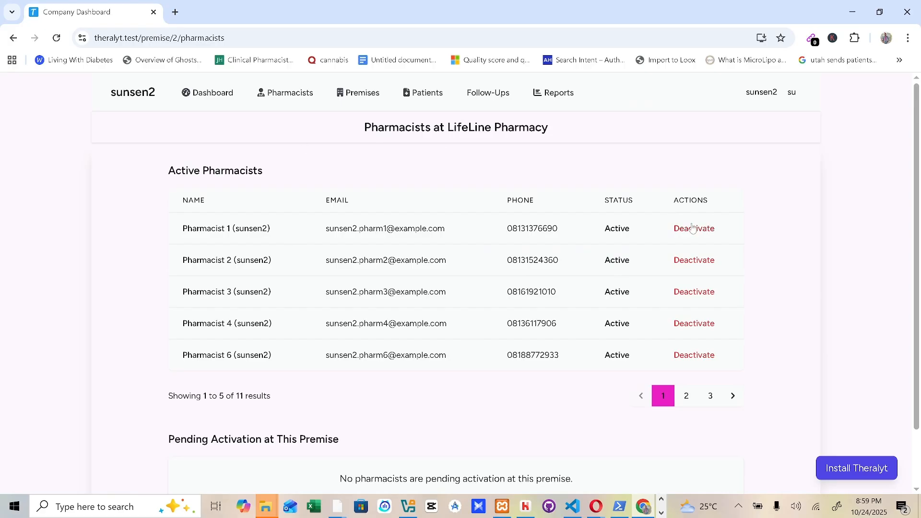
left_click(693, 228)
scroll(622, 302, "down", 2)
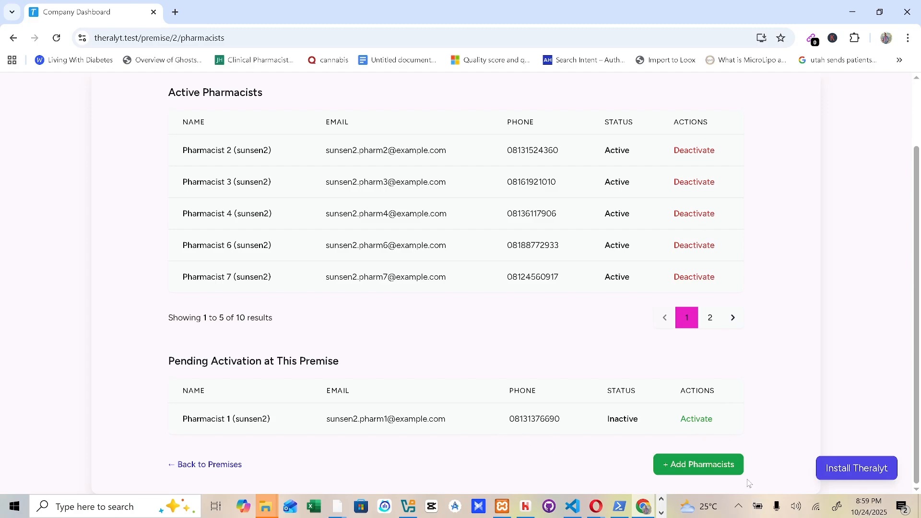
Deactivate the last pharmacist on page 2 of the active list and reactivate that same pharmacist from the pending list
left_click(711, 318)
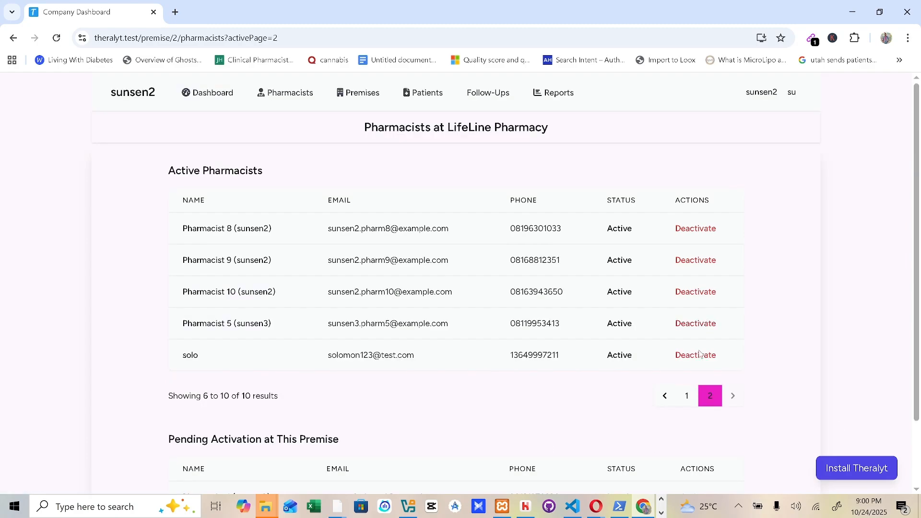
left_click(697, 356)
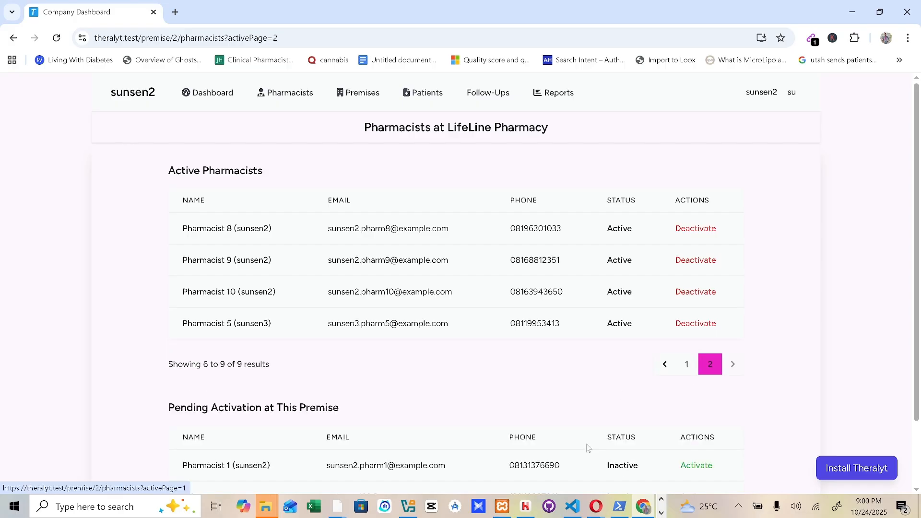
scroll(704, 442, "down", 1)
scroll(704, 443, "down", 1)
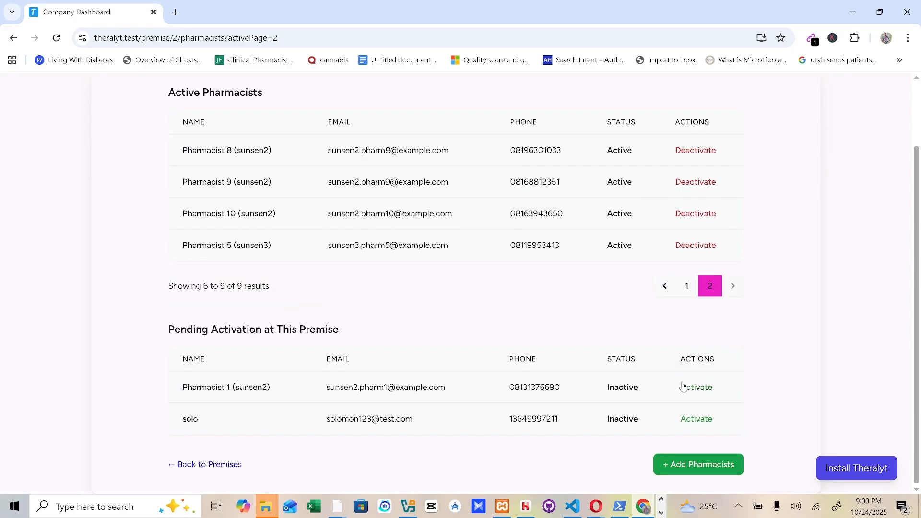
left_click(696, 419)
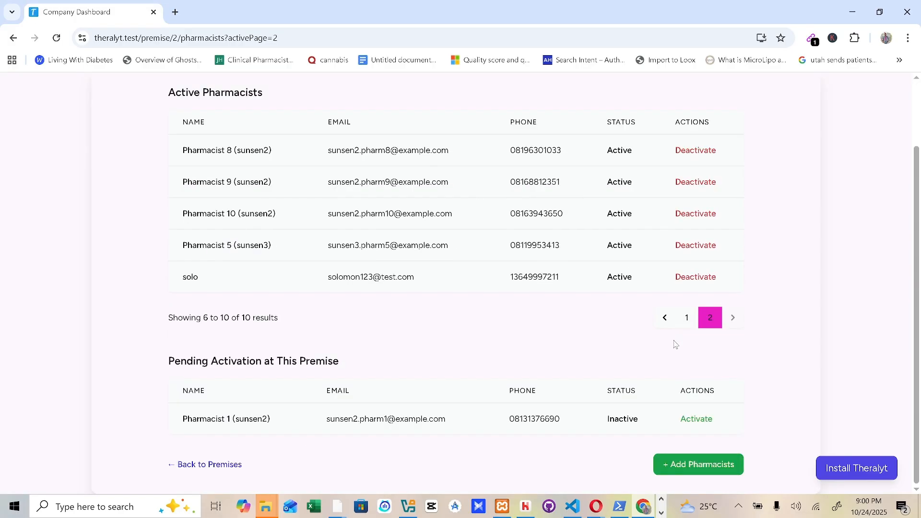
Return to the dashboard and examine the pharmacists table with each team member's contact details and assigned premises
scroll(387, 245, "up", 2)
scroll(426, 274, "down", 1)
scroll(425, 274, "up", 1)
left_click(210, 93)
scroll(421, 356, "down", 14)
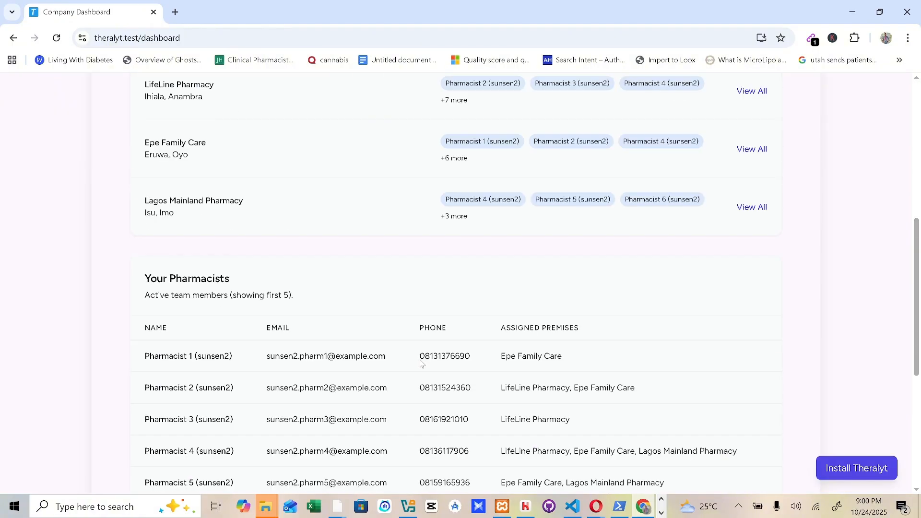
scroll(508, 443, "right", 2)
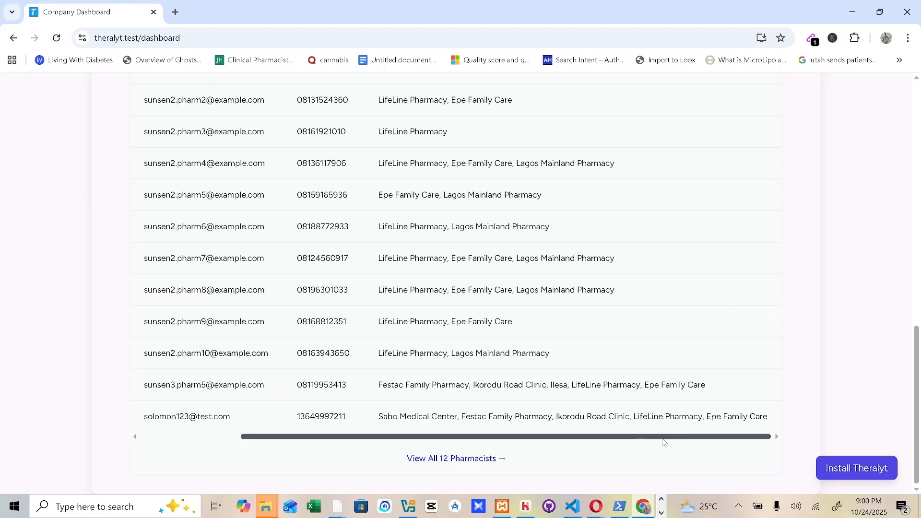
scroll(412, 309, "left", 2)
scroll(412, 309, "up", 4)
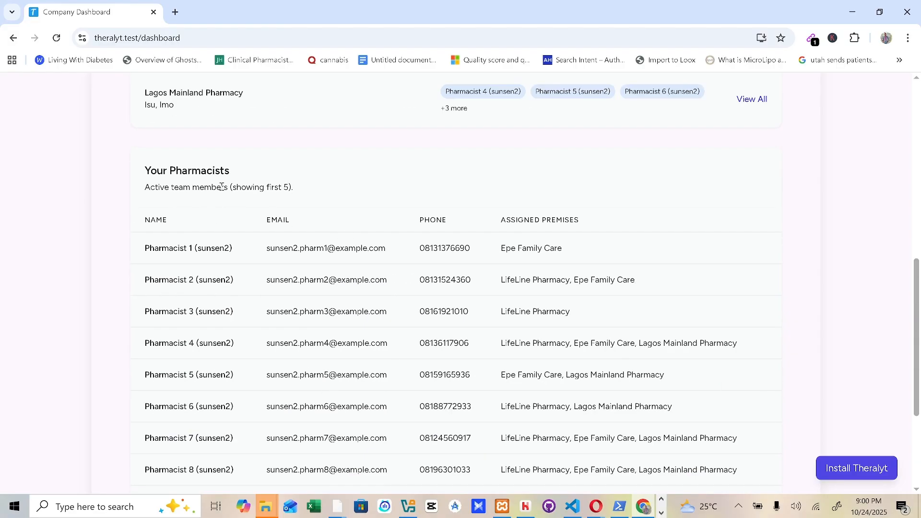
scroll(354, 325, "down", 3)
scroll(355, 339, "up", 7)
scroll(357, 340, "down", 2)
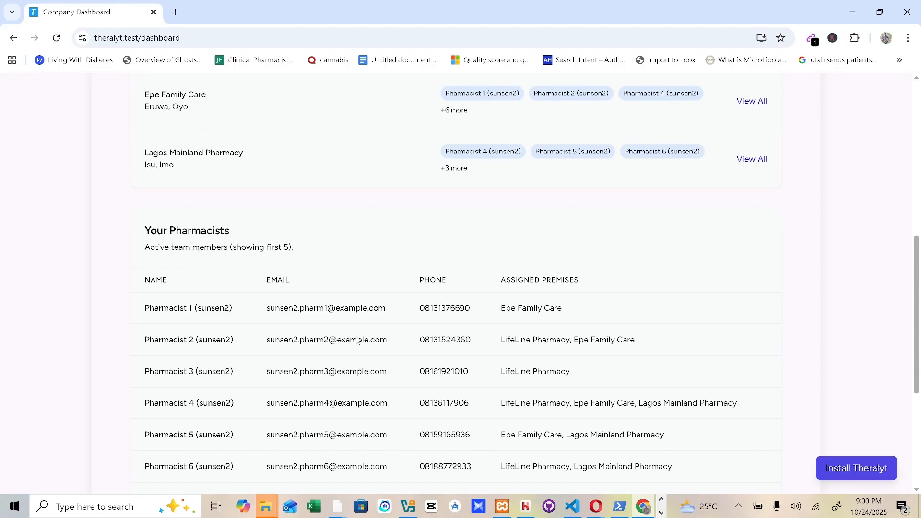
scroll(383, 335, "down", 5)
scroll(385, 351, "up", 12)
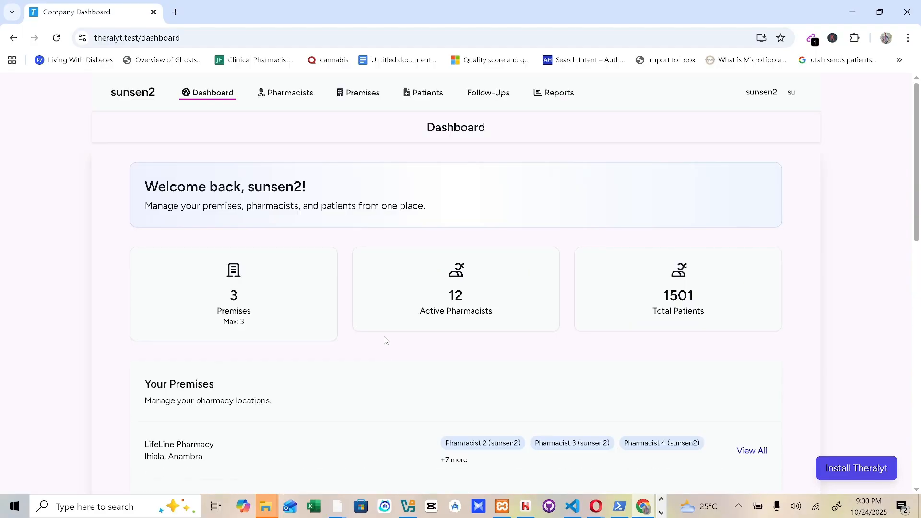
Look through the company's pharmacist cards and open the list of premises
left_click(291, 93)
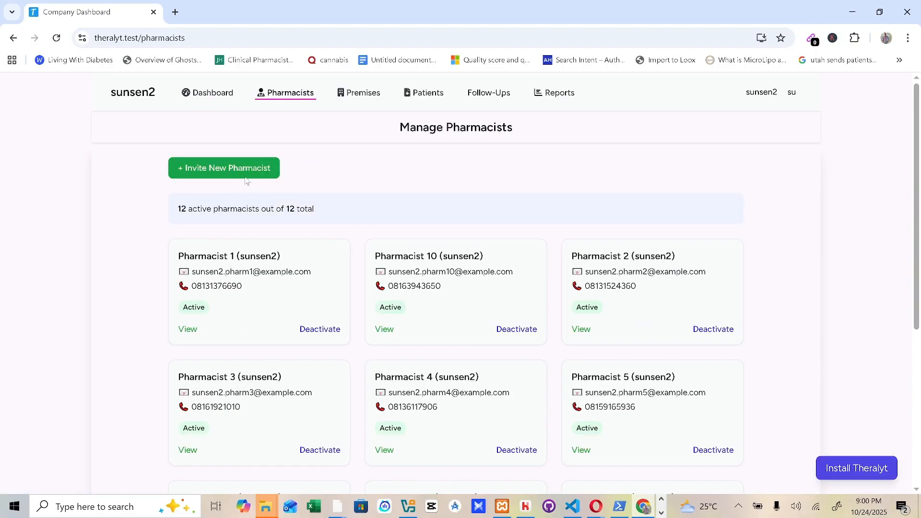
scroll(403, 304, "down", 6)
scroll(245, 263, "up", 4)
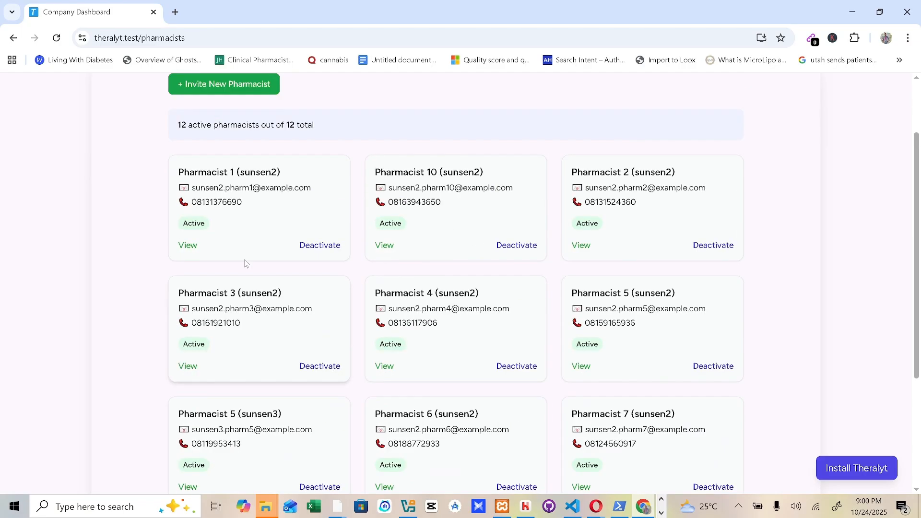
scroll(230, 141, "up", 2)
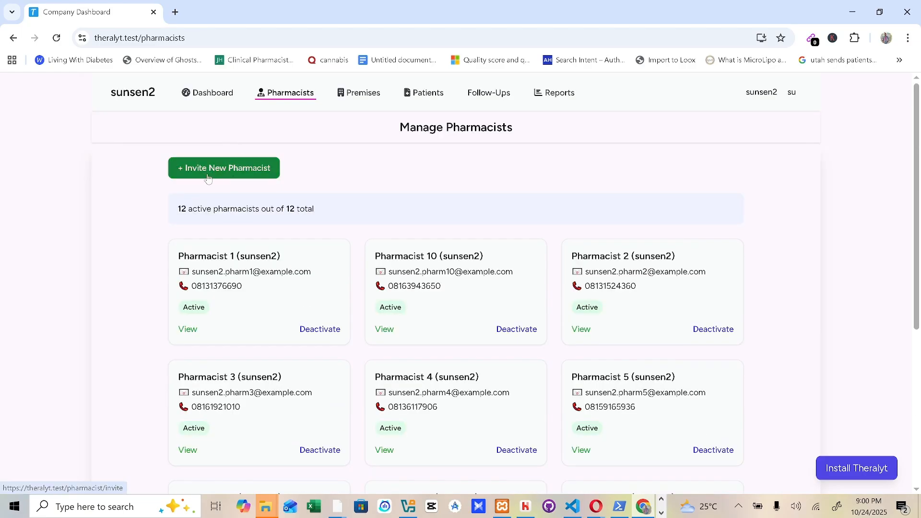
left_click(364, 96)
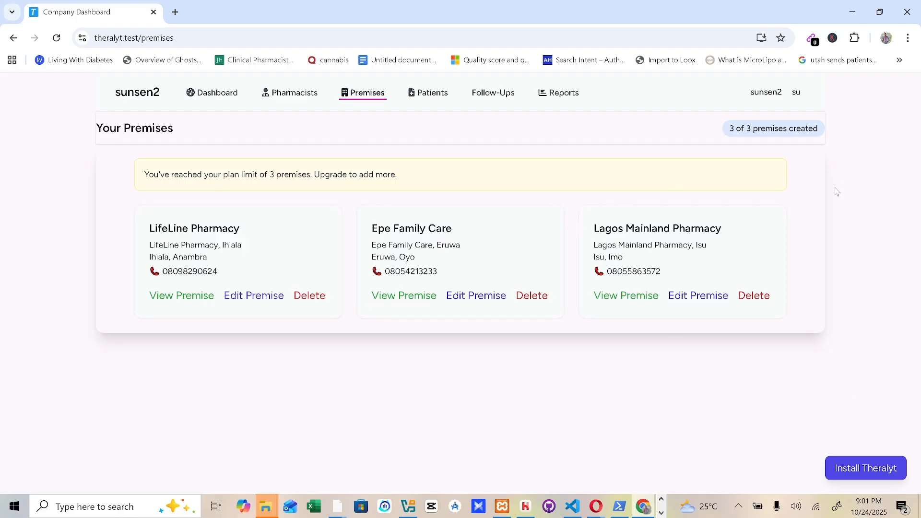
Open the patients report and filter it with the from date set to 09/24/2022
left_click(429, 92)
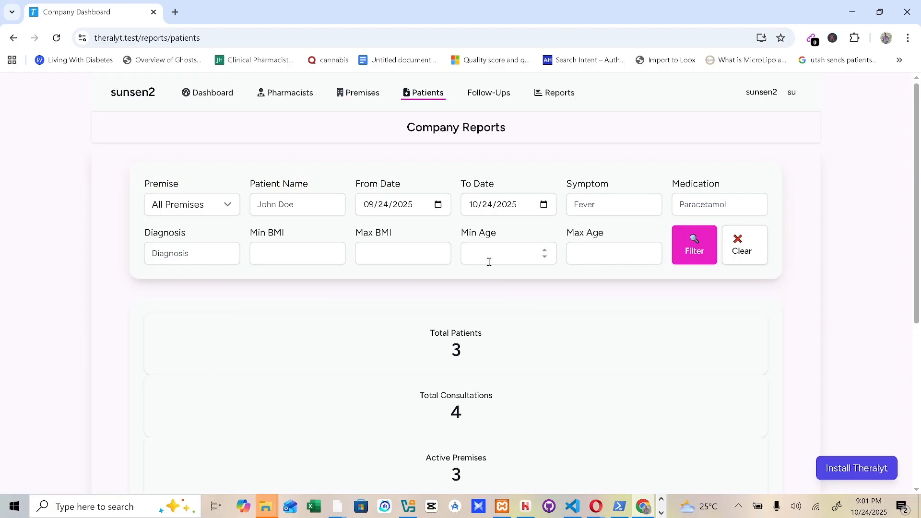
scroll(489, 263, "down", 5)
scroll(446, 282, "up", 5)
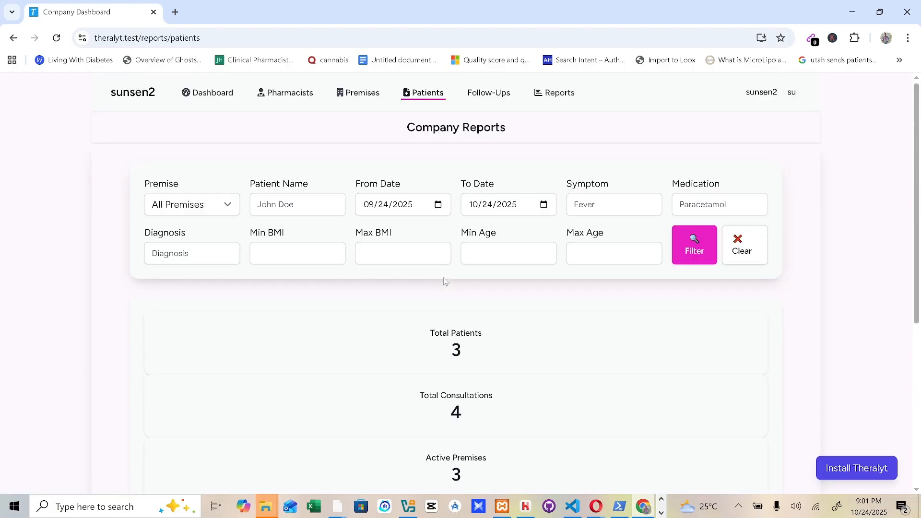
left_click(413, 205)
type("2022")
left_click(698, 248)
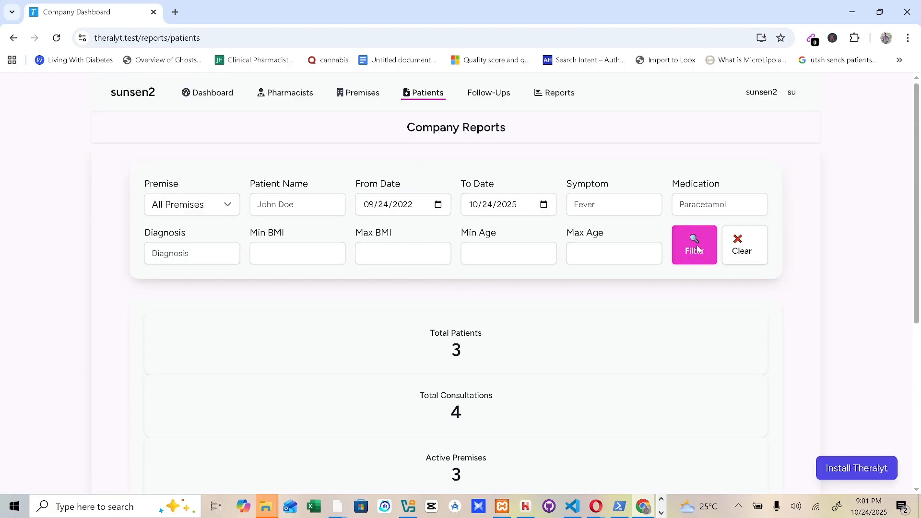
Filter the patients report by a patient's first name and clear all filters
left_click(167, 208)
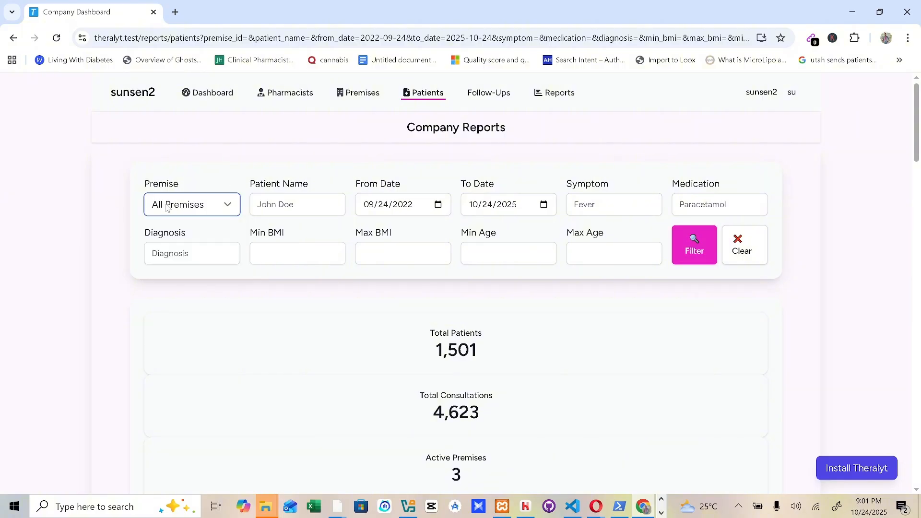
left_click(271, 212)
left_click(284, 232)
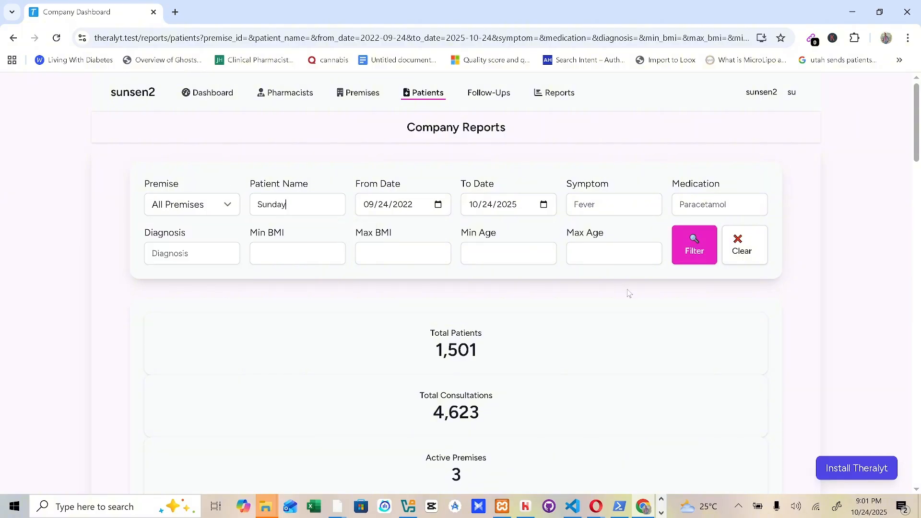
left_click(695, 244)
scroll(509, 377, "down", 1)
scroll(508, 376, "down", 2)
scroll(380, 448, "up", 4)
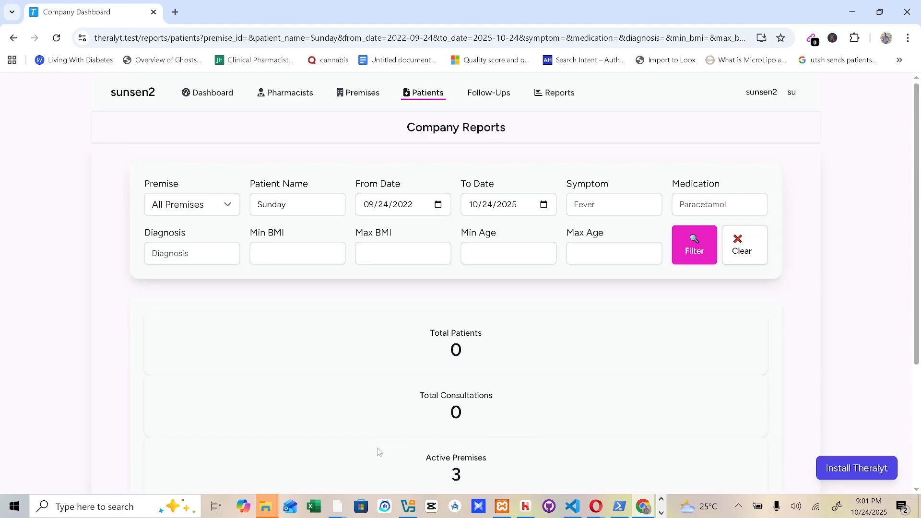
left_click_drag(307, 202, 241, 204)
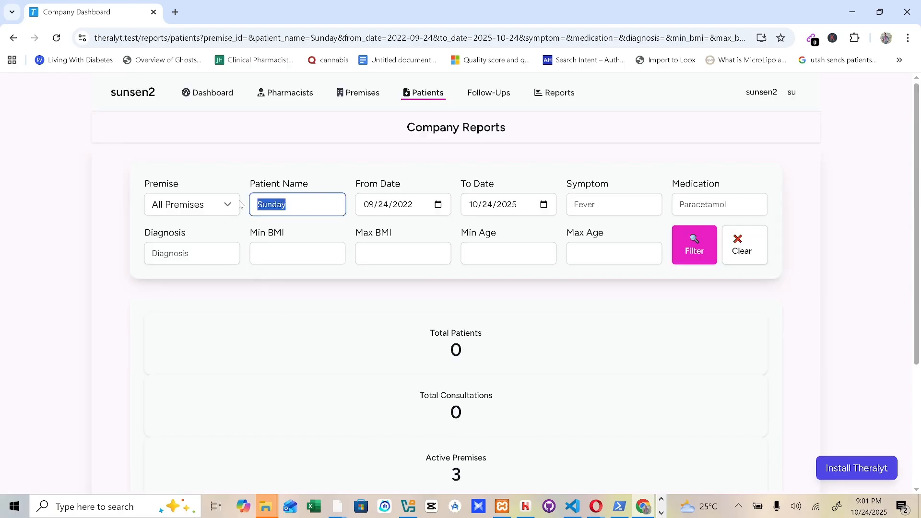
left_click(744, 249)
Copy the first name of the patient in the second consultation, filter the report by it and check the consultation's premise
scroll(197, 362, "down", 5)
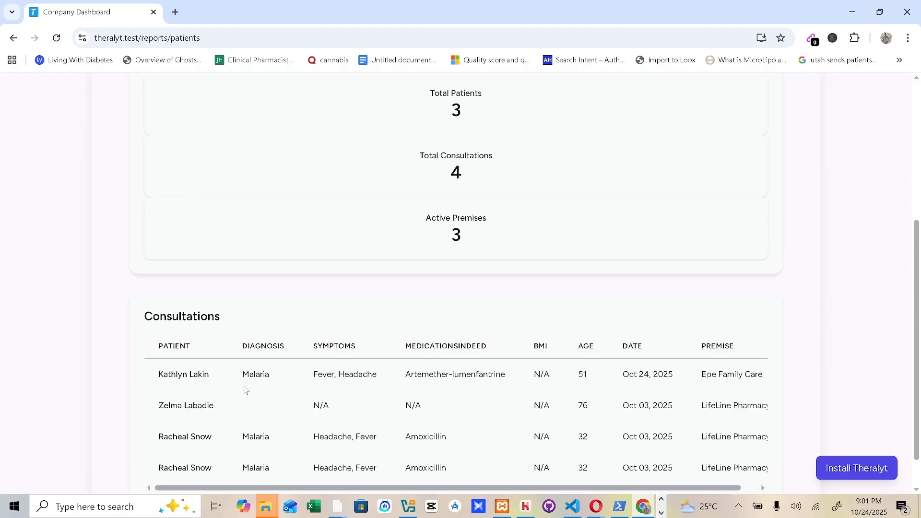
left_click_drag(162, 405, 186, 405)
key("ctrl+c")
scroll(192, 307, "up", 5)
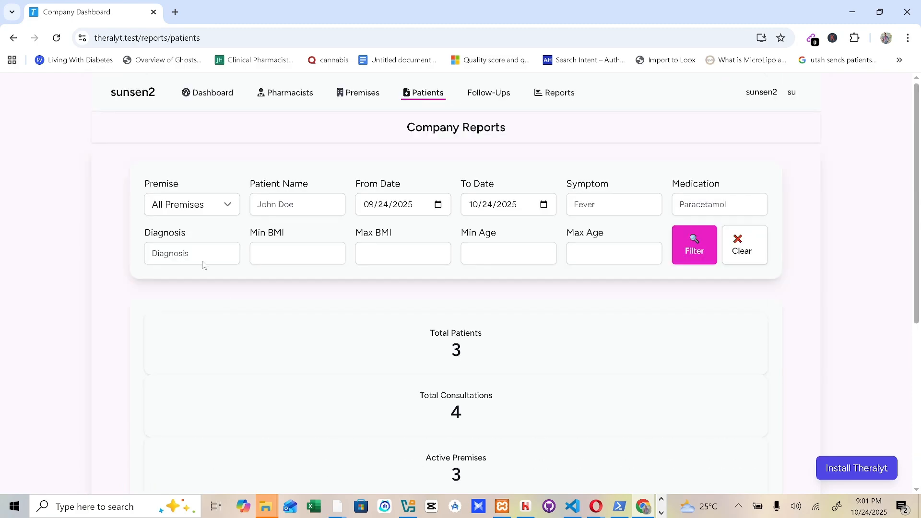
left_click(270, 204)
key("ctrl+v")
left_click(703, 244)
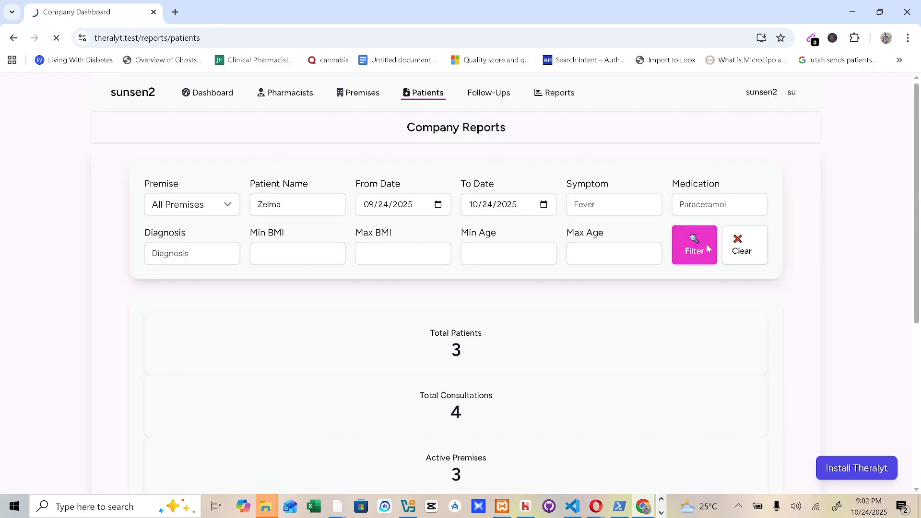
scroll(368, 467, "down", 3)
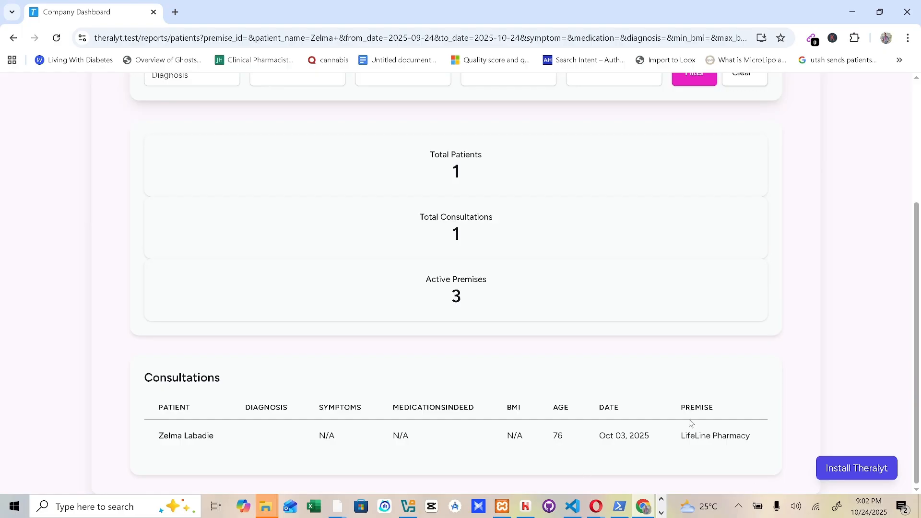
left_click_drag(682, 437, 769, 438)
scroll(379, 376, "up", 5)
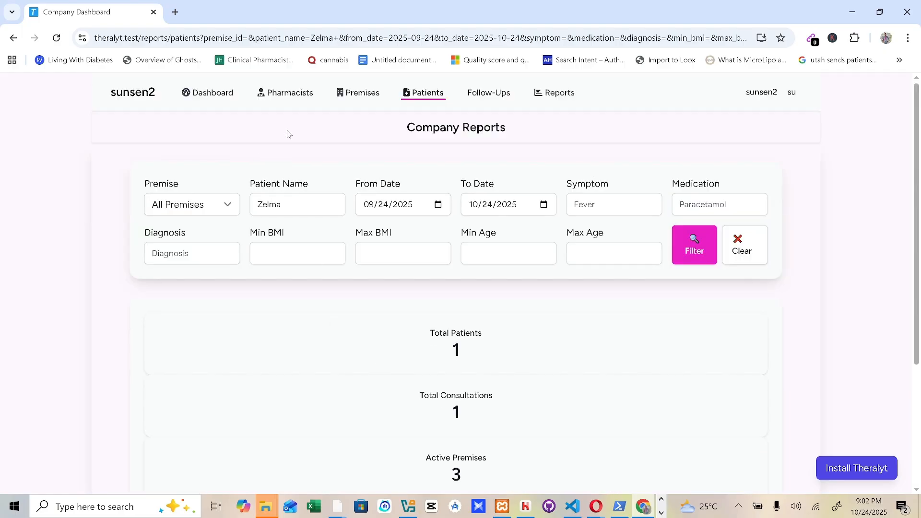
Clear the filters, filter the report for the symptom fever from 09/24/2022, and examine the patient total and consultations
left_click(729, 246)
left_click(411, 208)
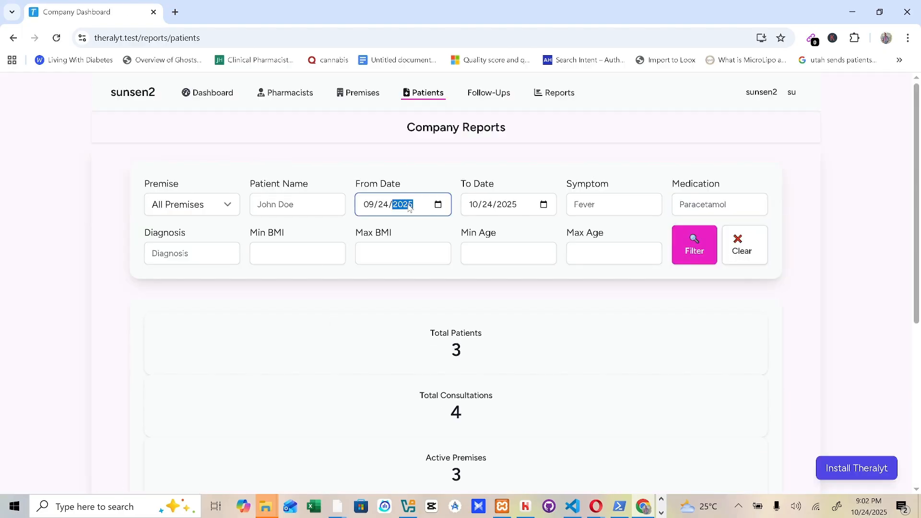
left_click(595, 205)
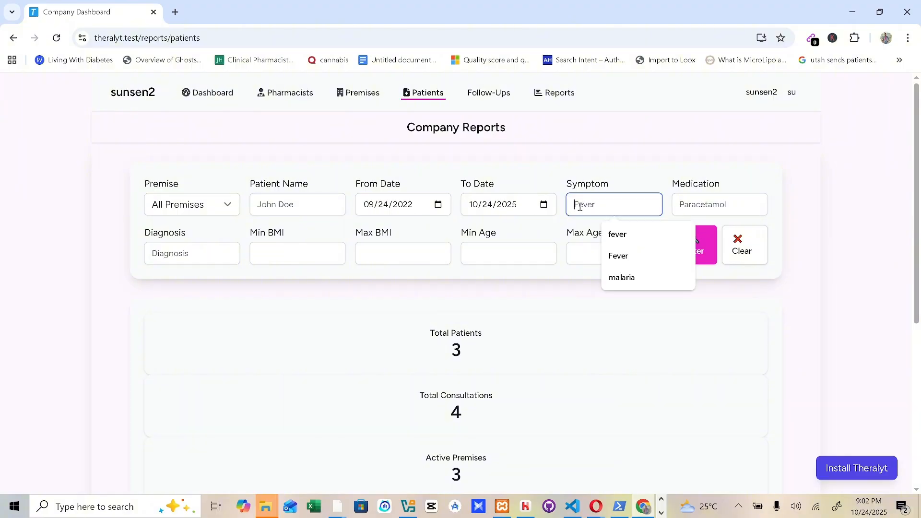
left_click(640, 237)
left_click(698, 247)
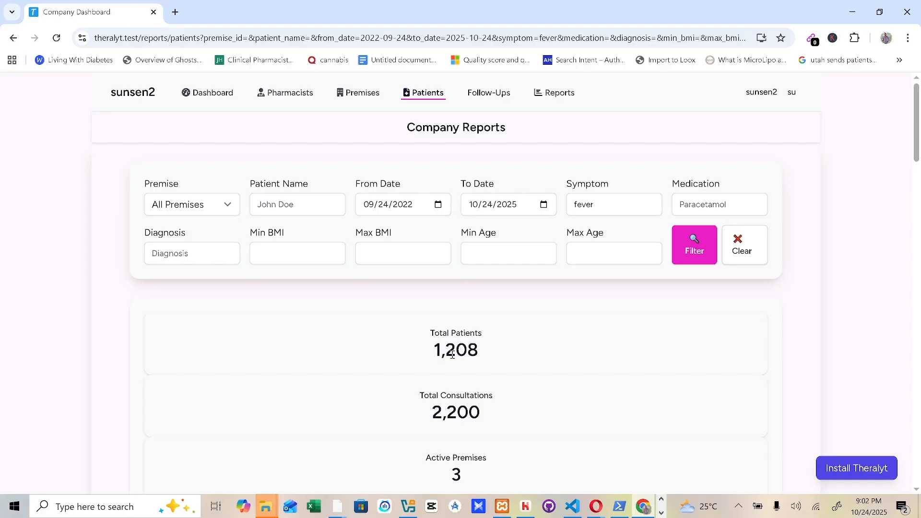
left_click_drag(431, 353, 506, 354)
scroll(506, 354, "down", 20)
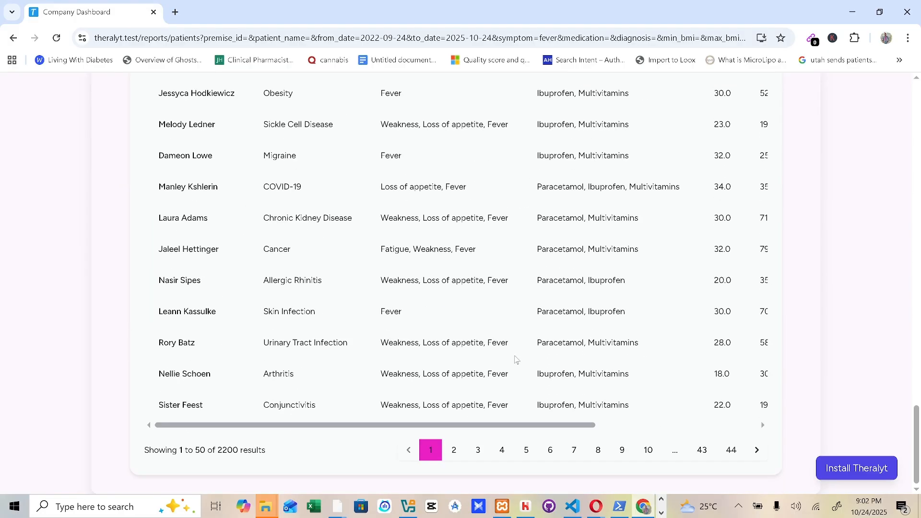
scroll(610, 333, "up", 20)
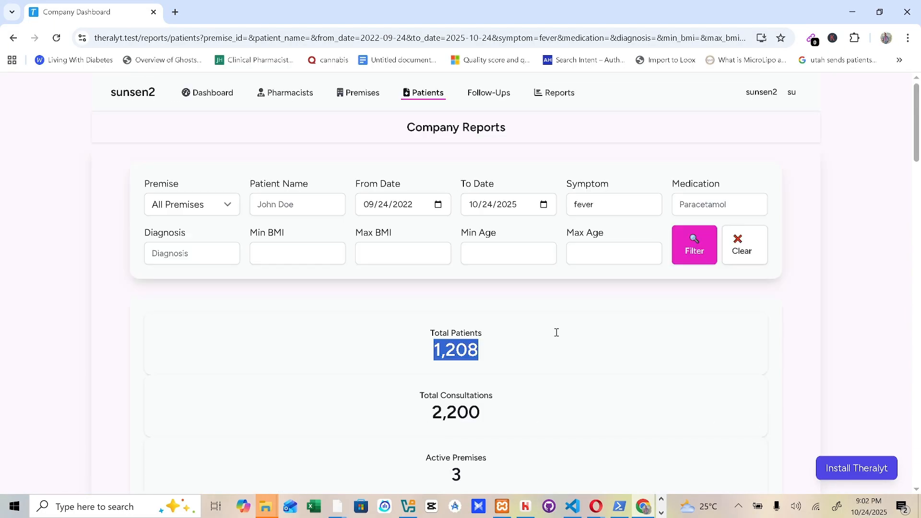
Restrict the fever report to the Lagos Mainland Pharmacy premise
left_click(229, 210)
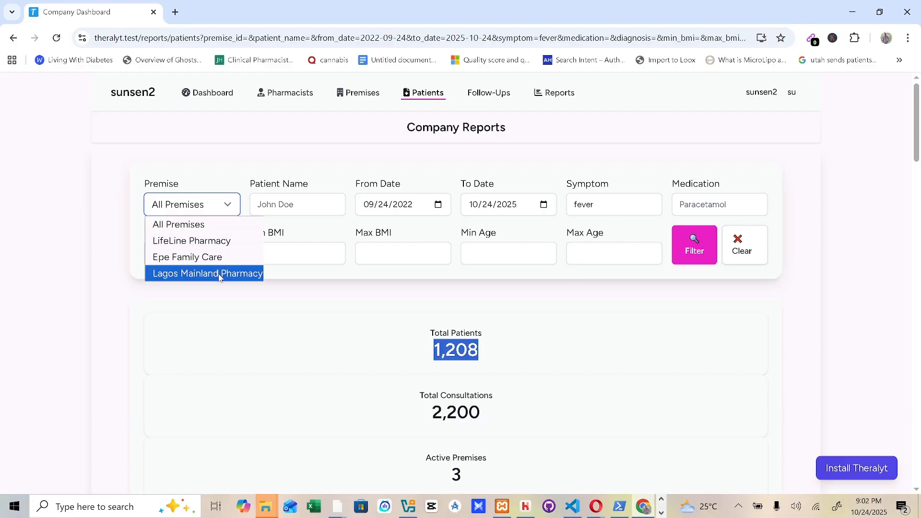
left_click(220, 272)
left_click(694, 247)
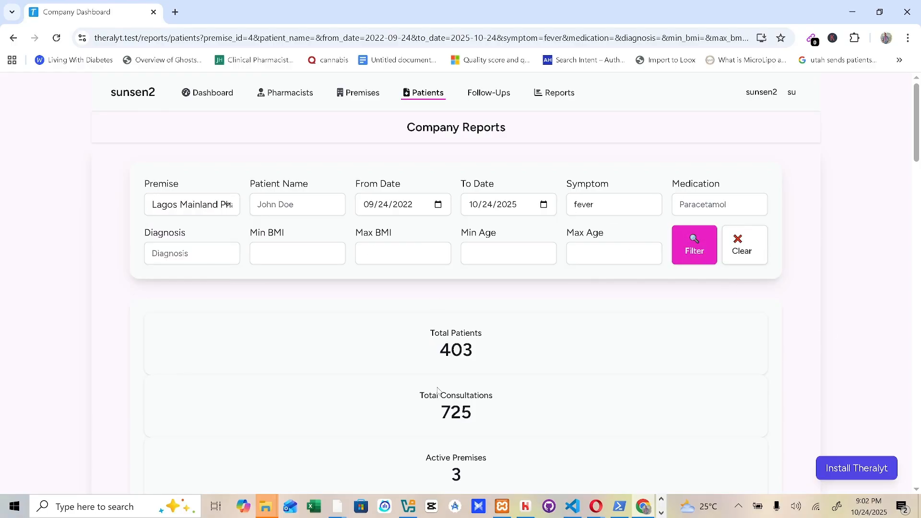
Switch the fever report to the Epe Family Care premise and check the patient total
left_click_drag(435, 357, 540, 354)
left_click(197, 208)
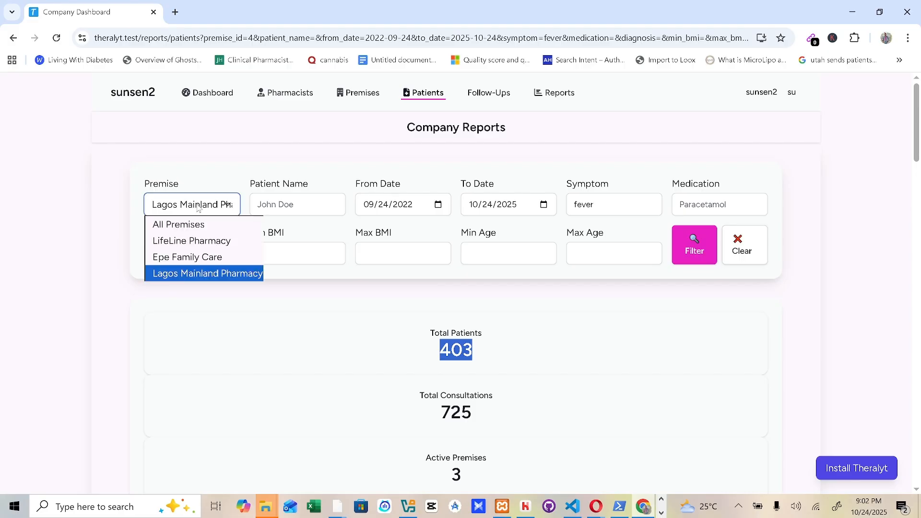
left_click(223, 259)
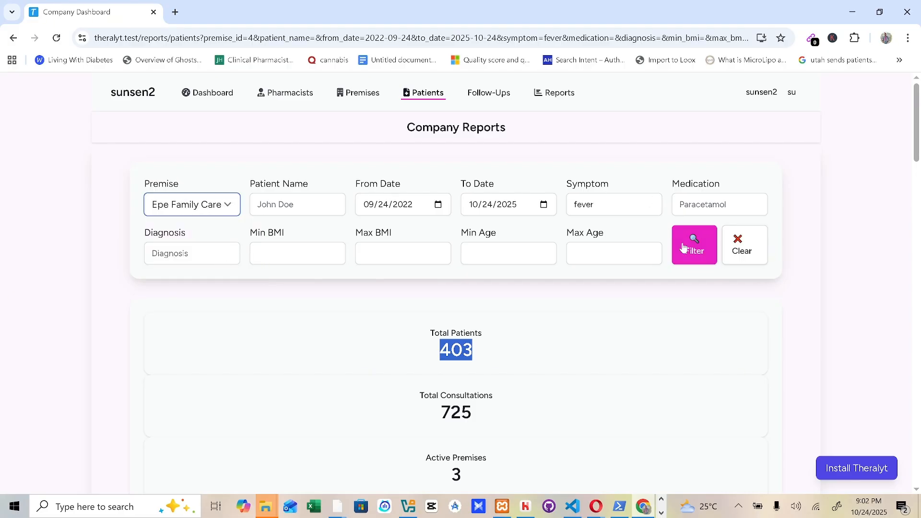
left_click(694, 246)
left_click_drag(430, 356, 530, 344)
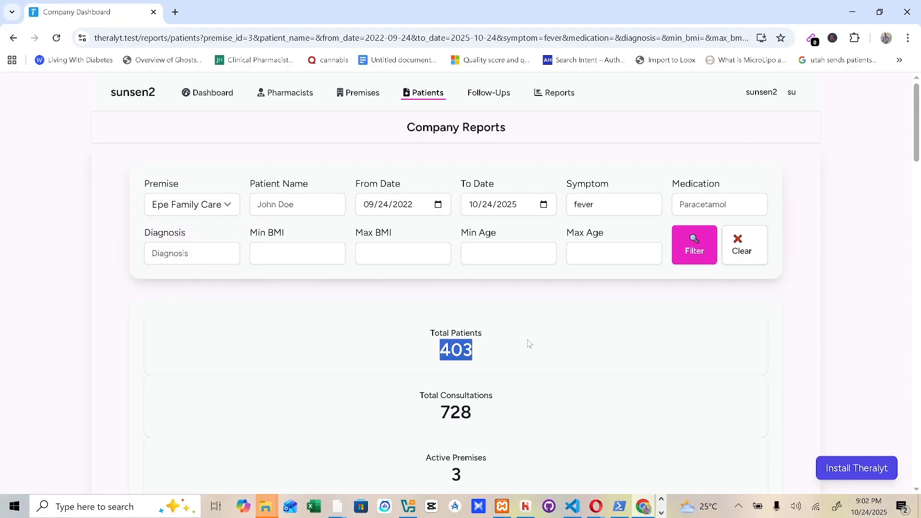
Switch the fever report to the LifeLine Pharmacy premise
left_click(199, 207)
left_click(201, 242)
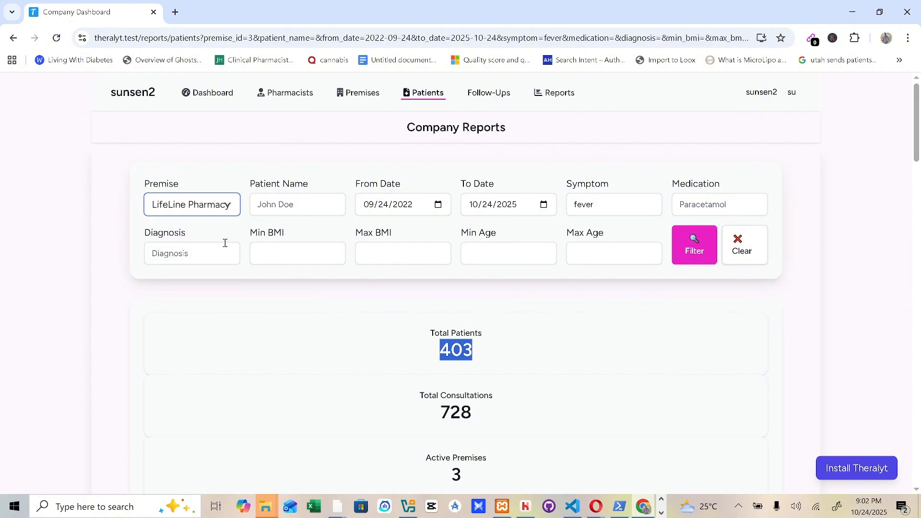
left_click(692, 247)
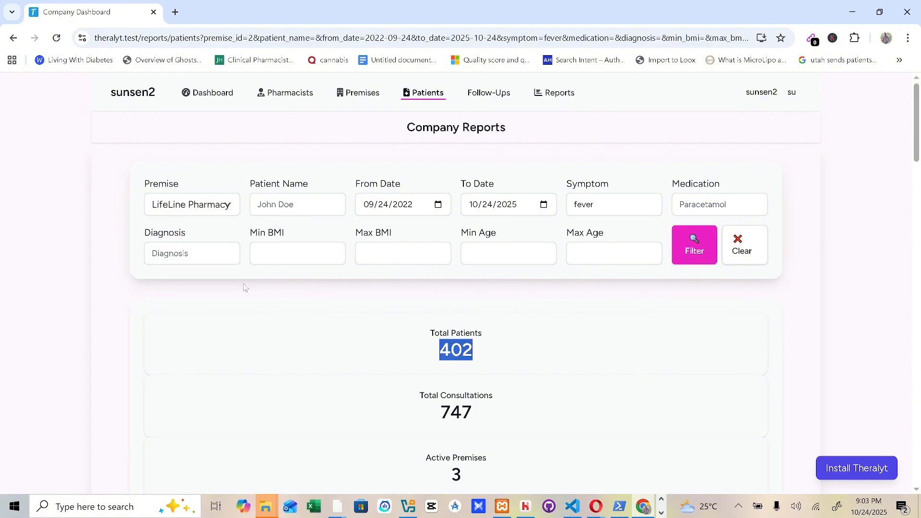
Remove the symptom criterion, filter the LifeLine Pharmacy report by the medication paracetamol and check the patient total
left_click_drag(618, 213, 539, 194)
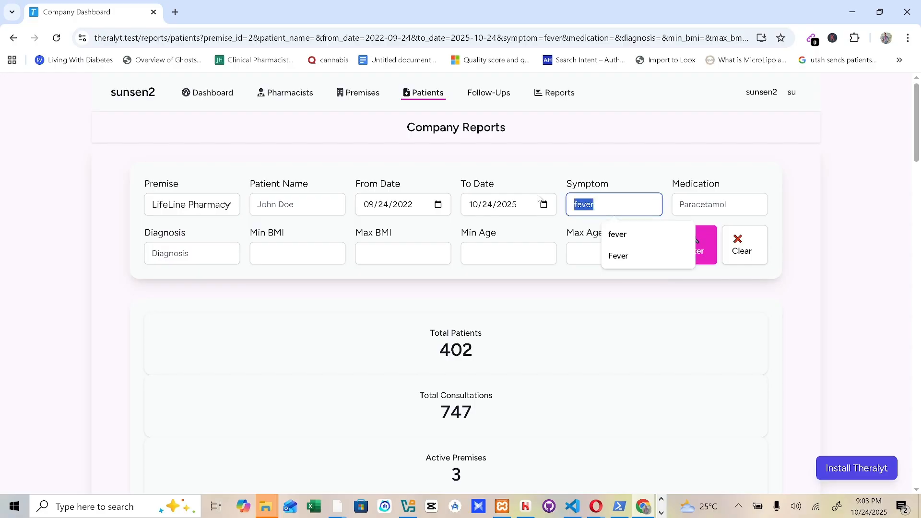
key("BackSpace")
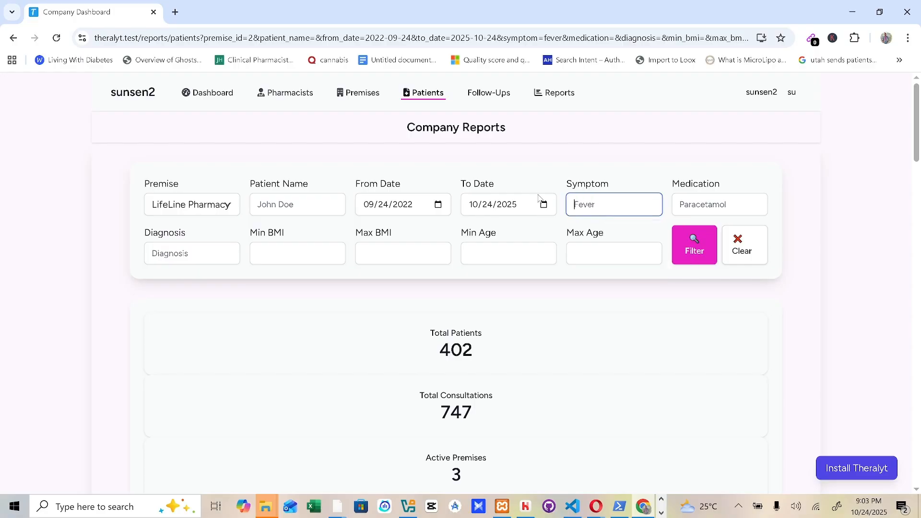
left_click(707, 201)
left_click(725, 233)
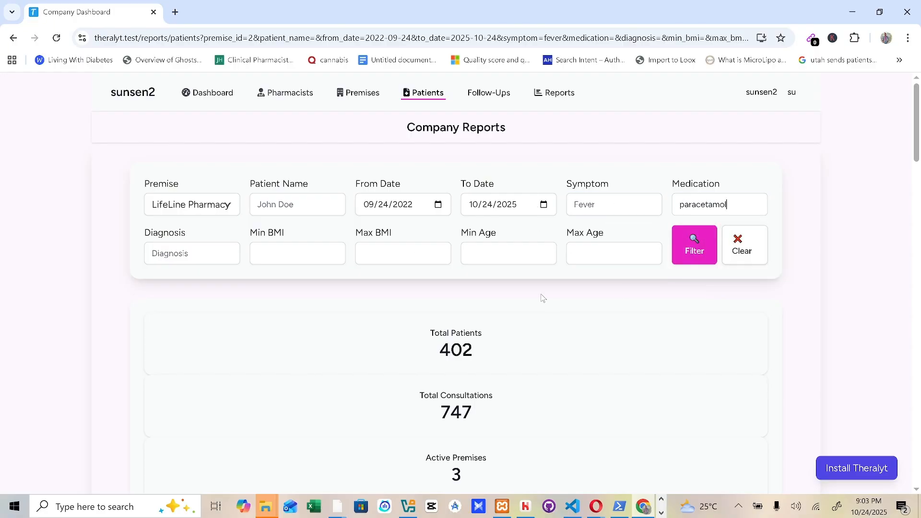
left_click(694, 243)
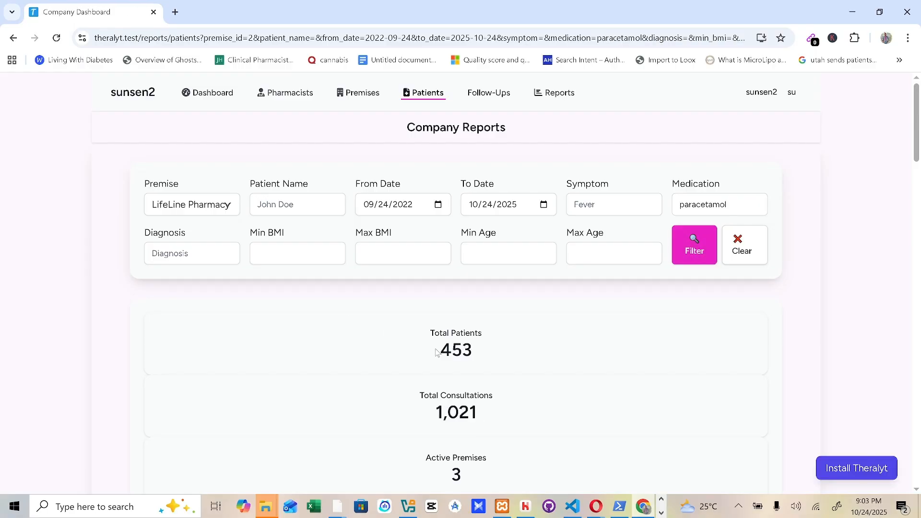
double_click(453, 352)
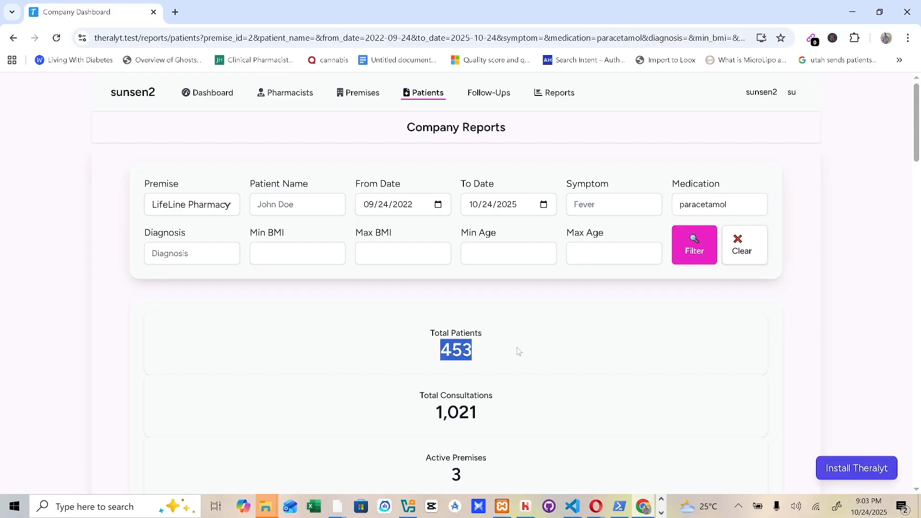
Extend the paracetamol report to all premises and check the patient total
left_click(222, 206)
left_click(220, 222)
left_click(697, 248)
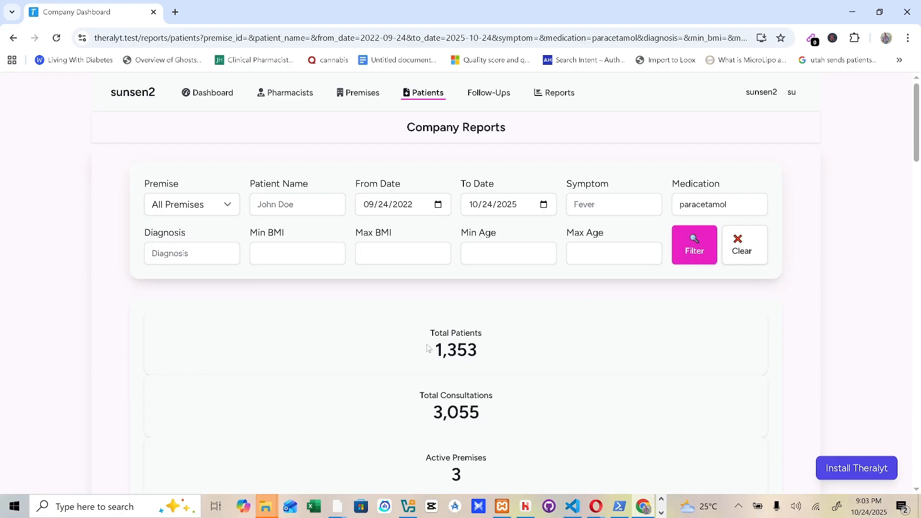
left_click_drag(429, 349, 539, 350)
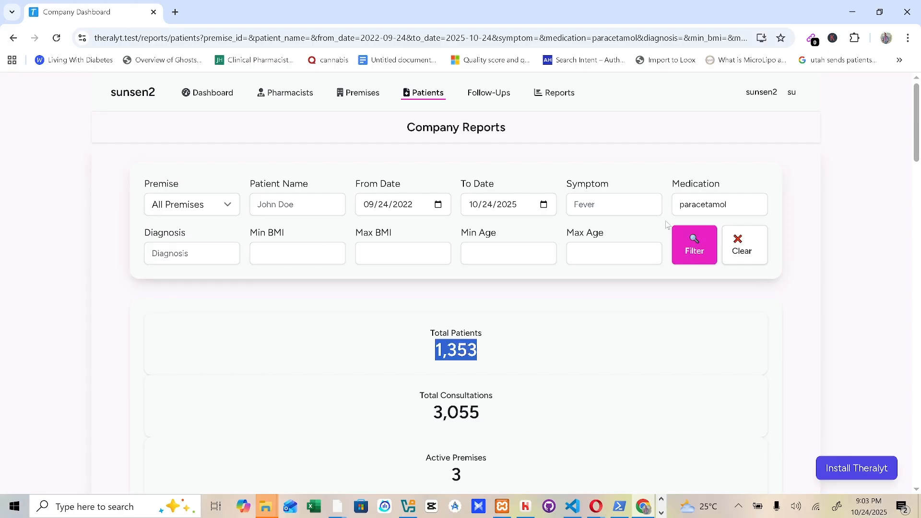
Remove the medication criterion, filter the report by the diagnosis ulcer, and examine the patient total and consultations
left_click(750, 202)
left_click_drag(751, 201, 629, 201)
type("Paracetamol")
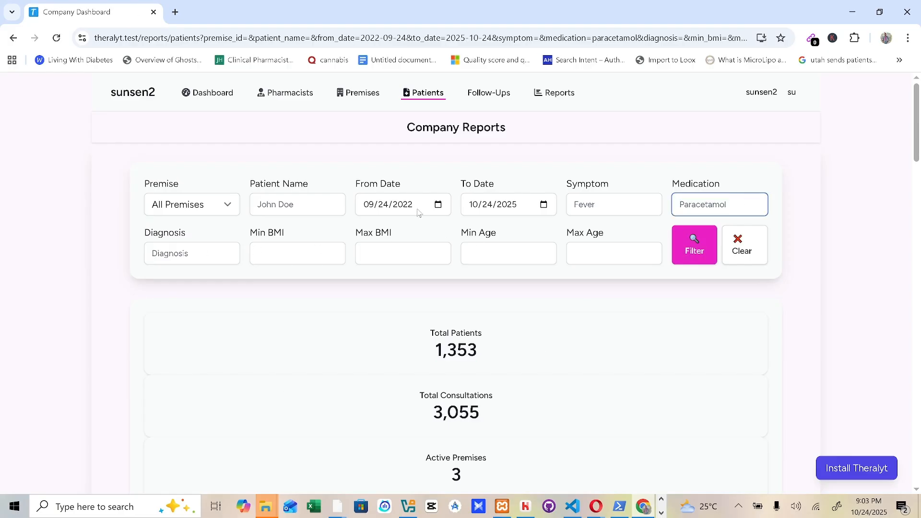
left_click(196, 248)
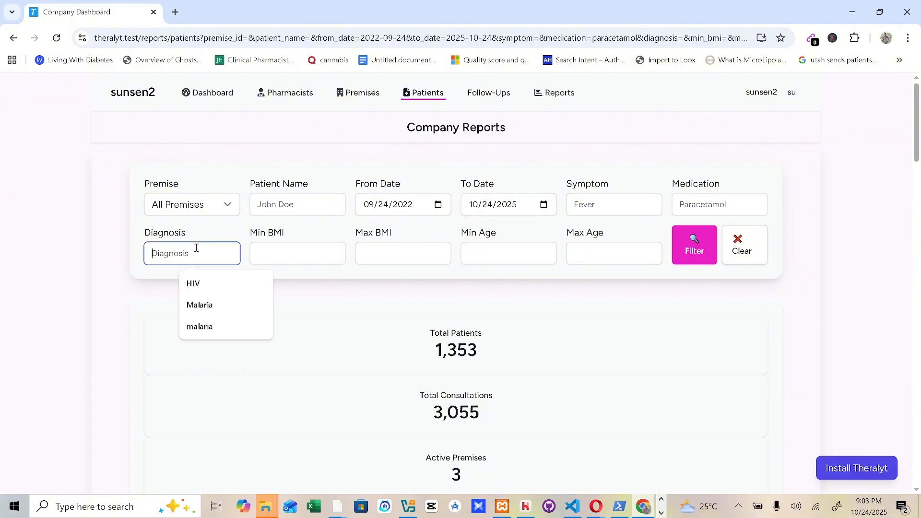
type("ulcer")
left_click(696, 244)
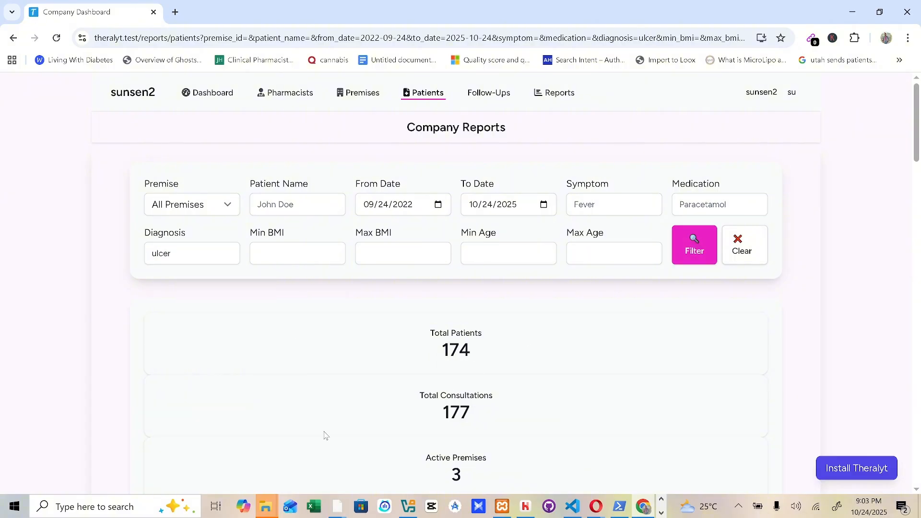
left_click_drag(445, 350, 519, 354)
scroll(197, 383, "down", 10)
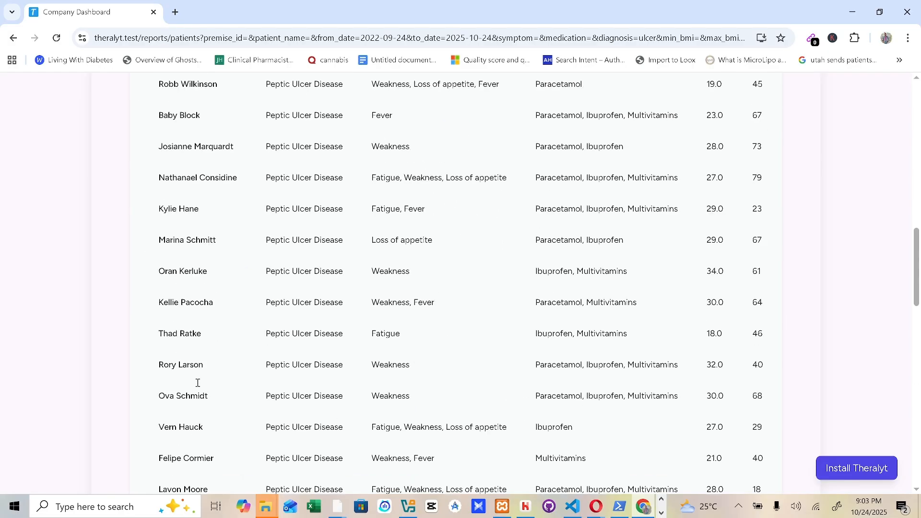
scroll(216, 221, "up", 10)
Restrict the ulcer report to the Epe Family Care premise and check the patient total
left_click(197, 250)
left_click(187, 205)
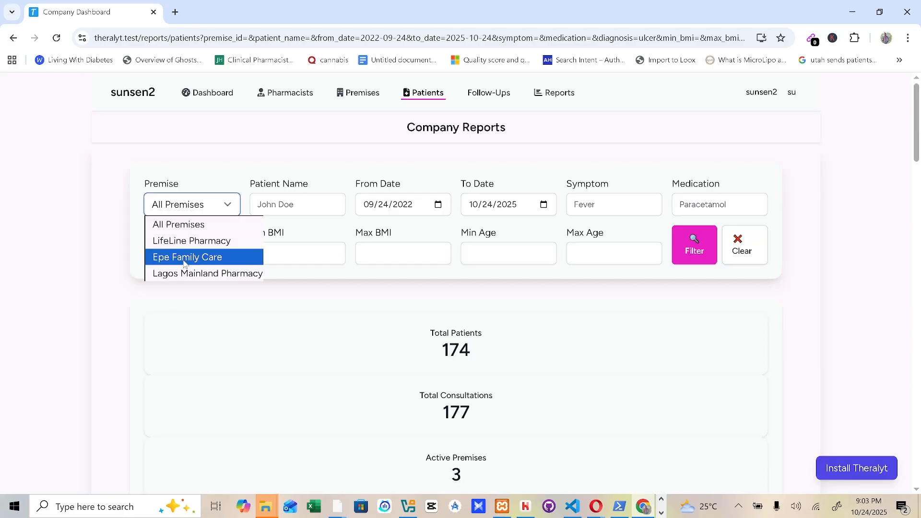
left_click(185, 255)
scroll(576, 301, "down", 15)
scroll(576, 301, "up", 15)
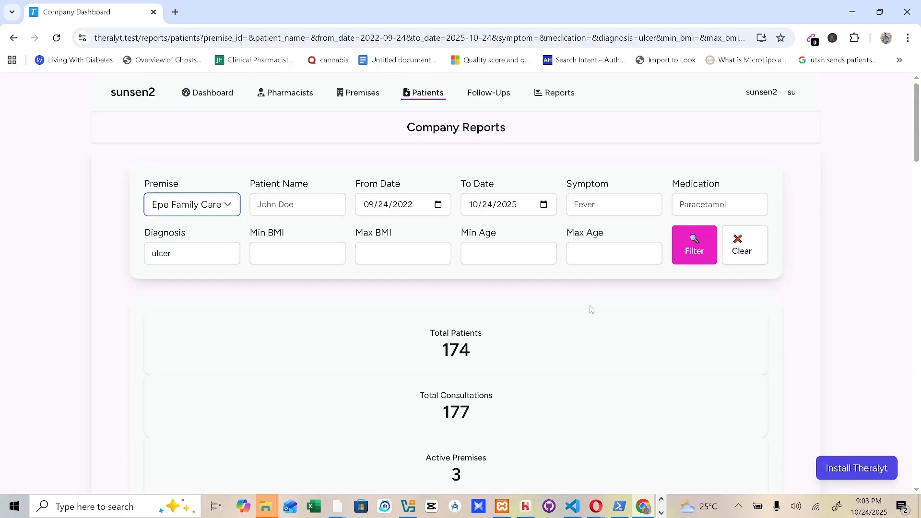
left_click(691, 247)
left_click_drag(440, 353, 534, 353)
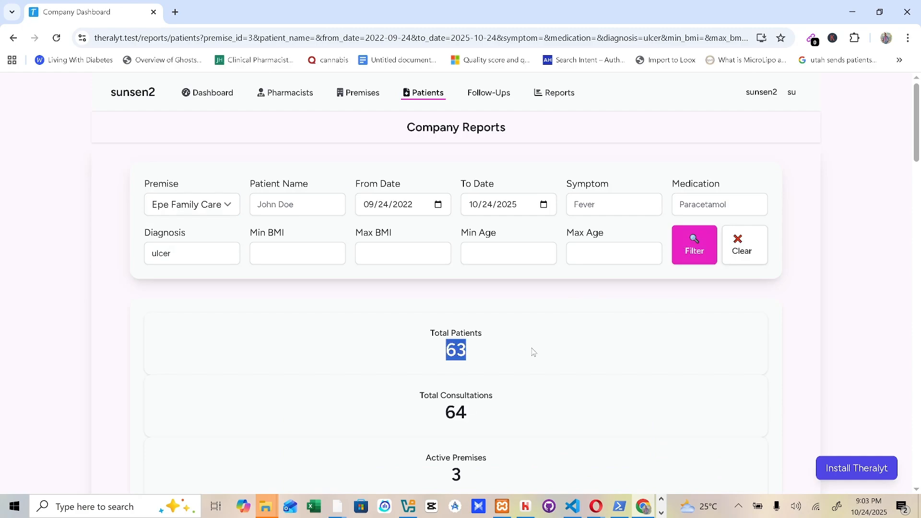
Limit the Epe Family Care ulcer report to a maximum age of 40 and check the patient total
left_click(288, 251)
left_click(400, 258)
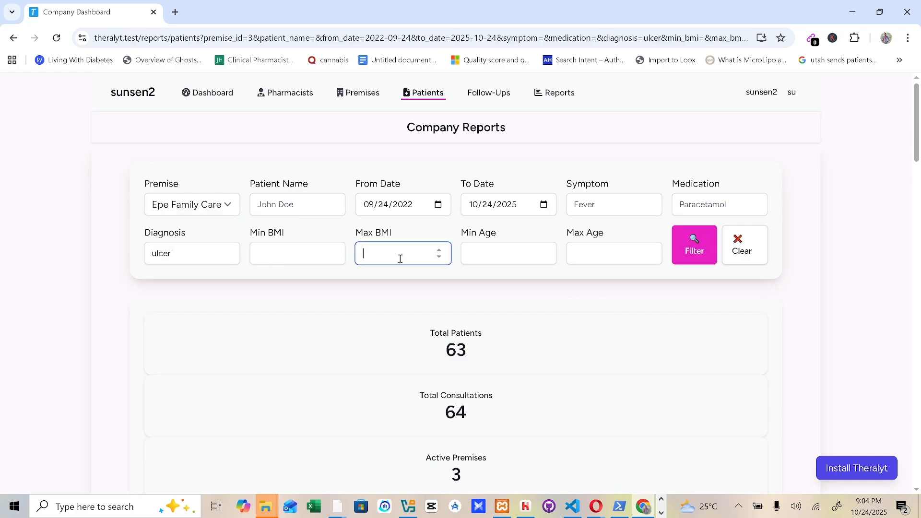
left_click(614, 253)
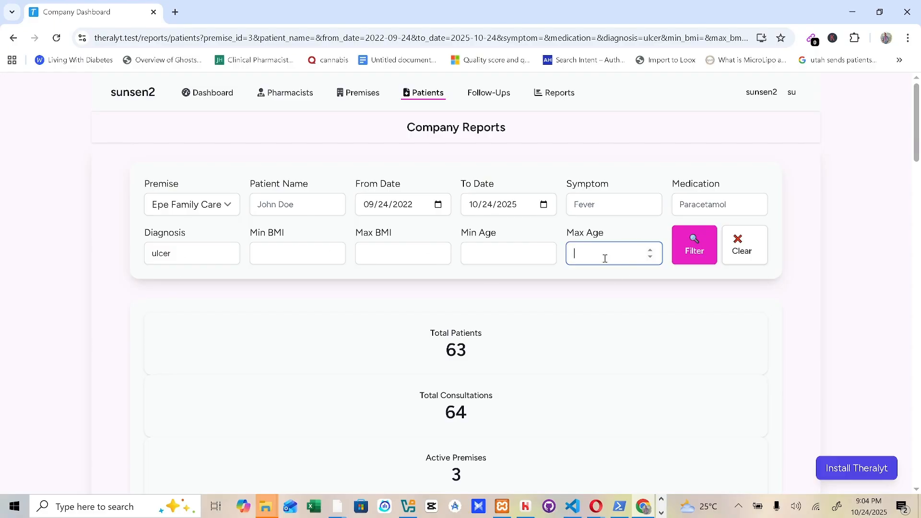
left_click(694, 244)
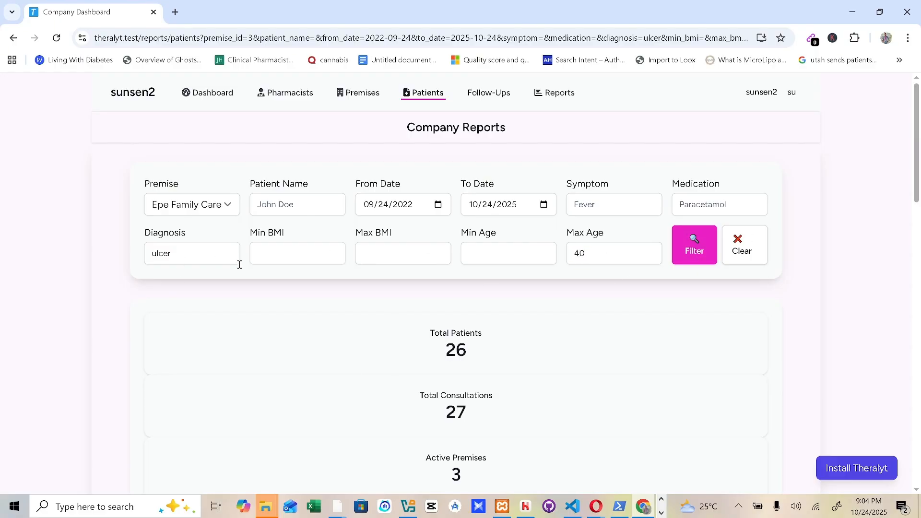
left_click_drag(447, 352, 495, 351)
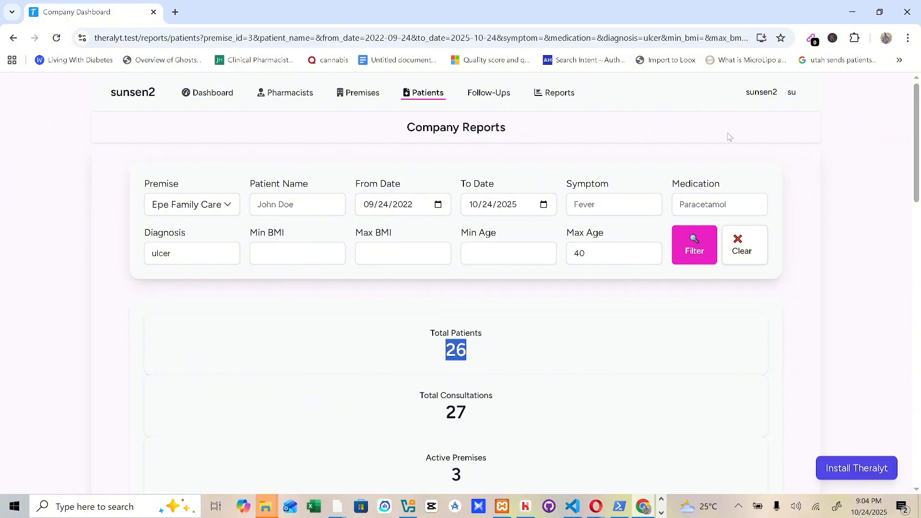
Extend the age-limited ulcer report to all premises and examine the patient total and the ages in the consultations
left_click(197, 210)
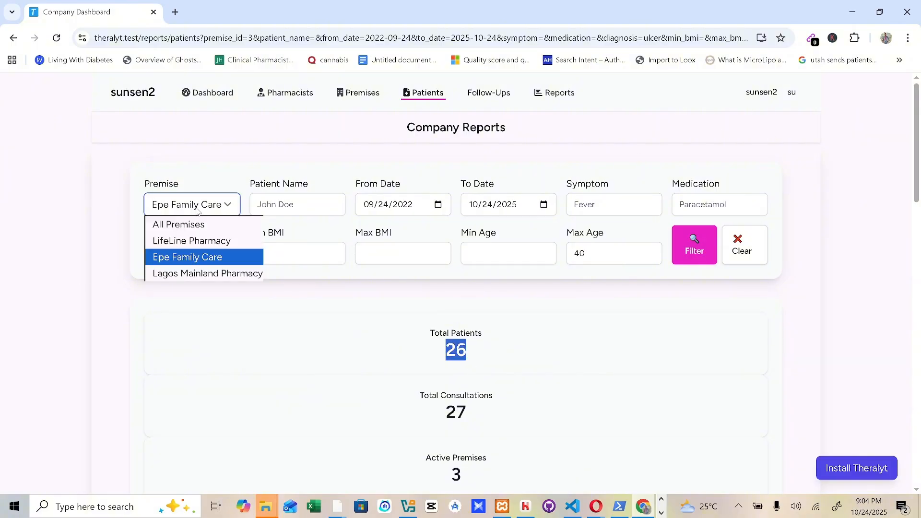
left_click(178, 224)
left_click(696, 244)
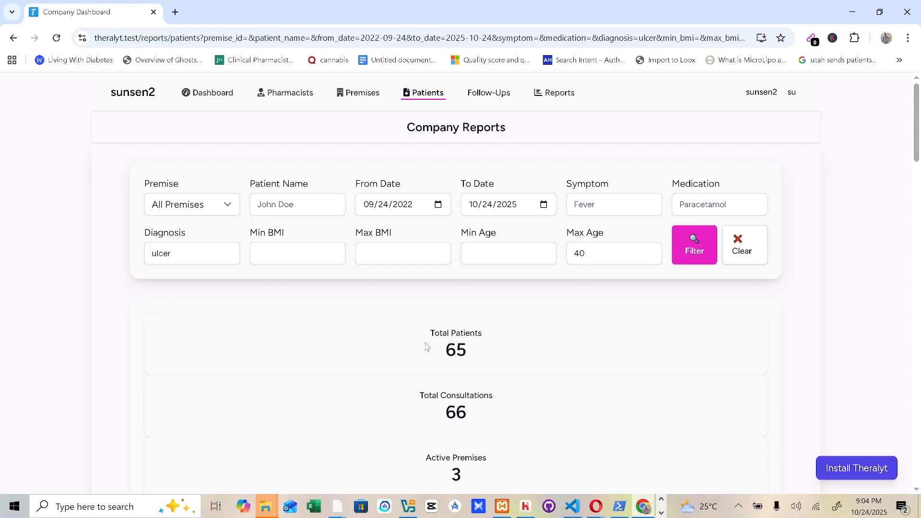
scroll(571, 358, "down", 10)
scroll(570, 358, "up", 8)
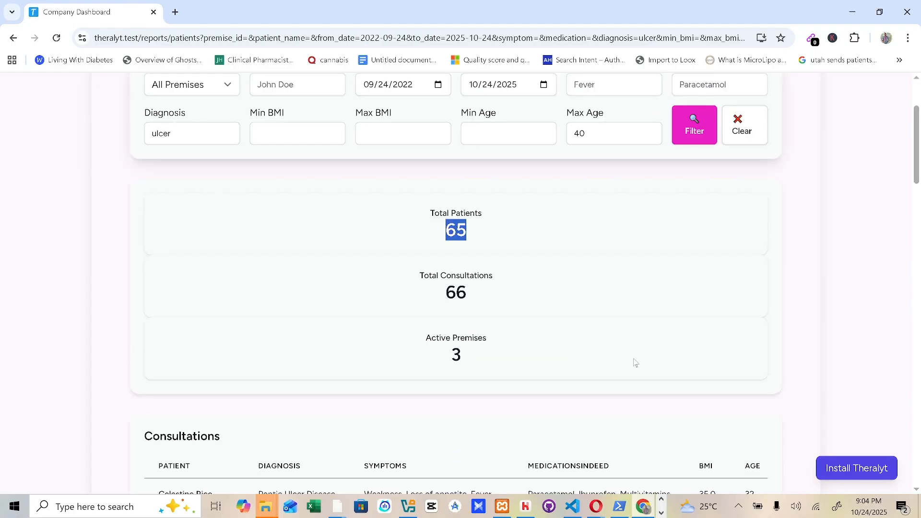
scroll(636, 362, "down", 5)
scroll(731, 367, "down", 12)
scroll(733, 367, "up", 6)
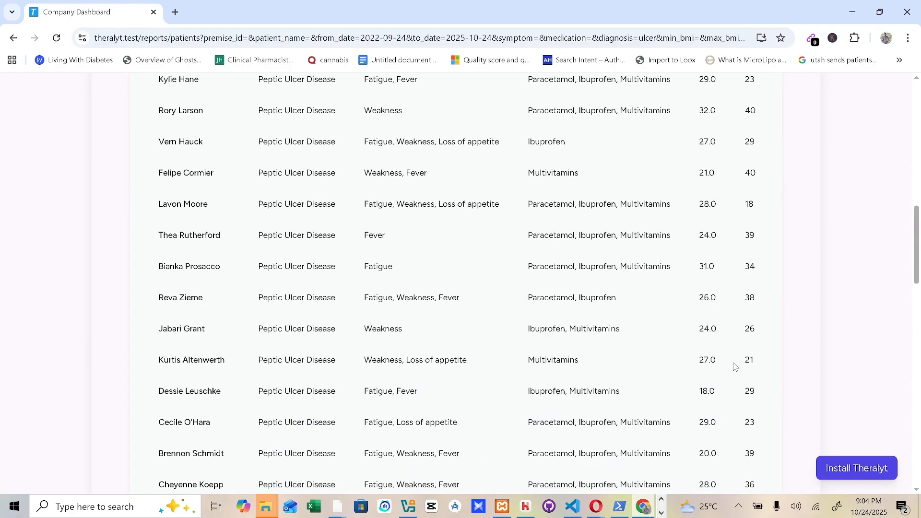
scroll(735, 367, "down", 3)
scroll(734, 368, "up", 15)
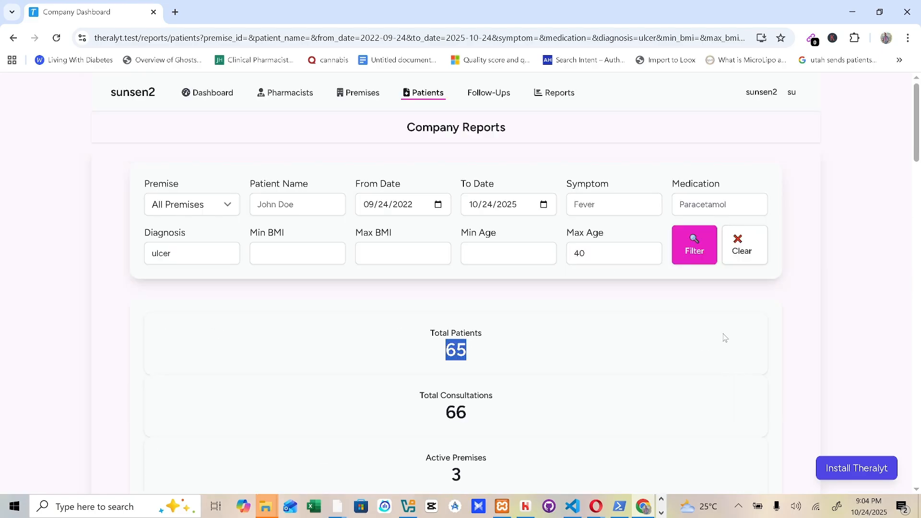
Open the follow-up list, empty the inactive-days value, and look through the unseen patients and active medication reminders
left_click(480, 95)
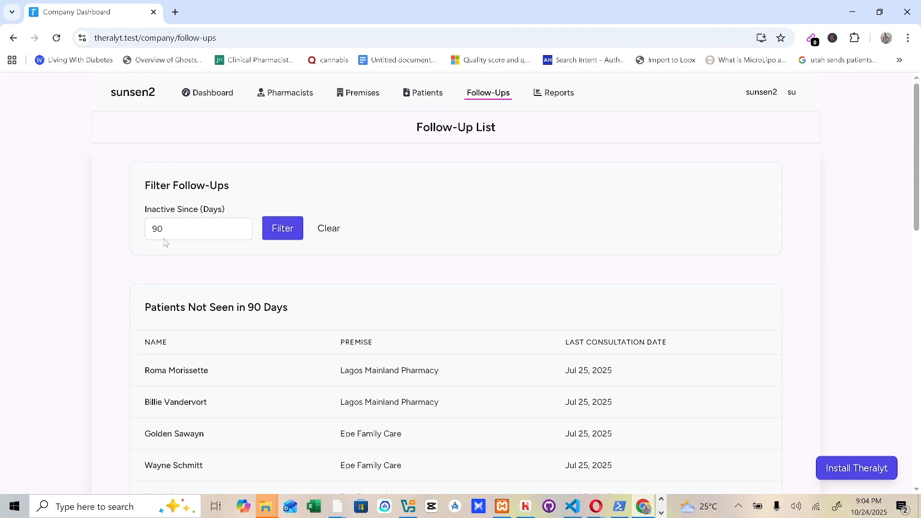
left_click(176, 232)
key("BackSpace")
key("BackSpace")
scroll(276, 342, "down", 15)
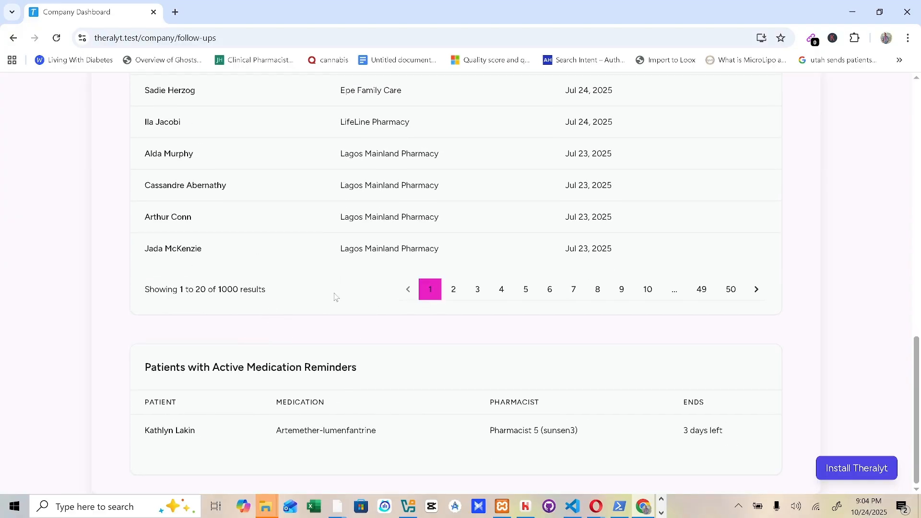
scroll(278, 312, "up", 12)
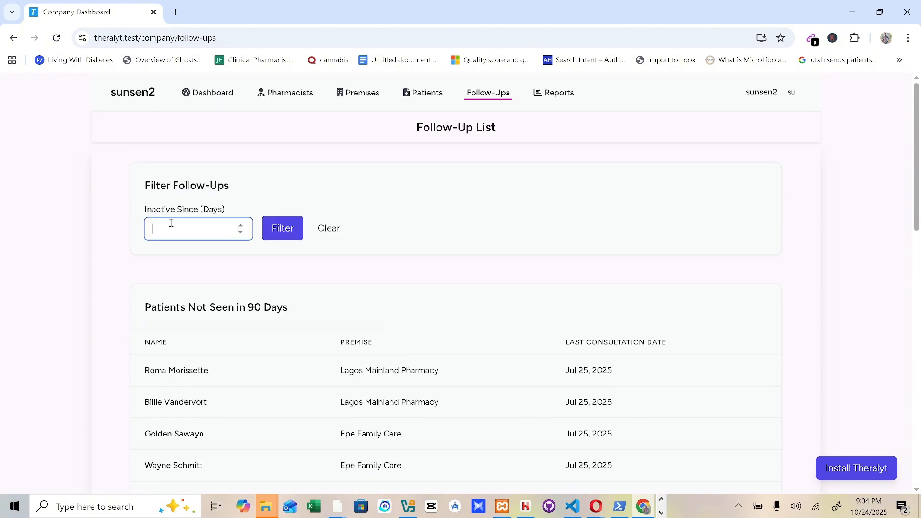
Filter the follow-ups for patients inactive for 300 days and open the first listed patient's consultation history
type("7")
left_click(282, 228)
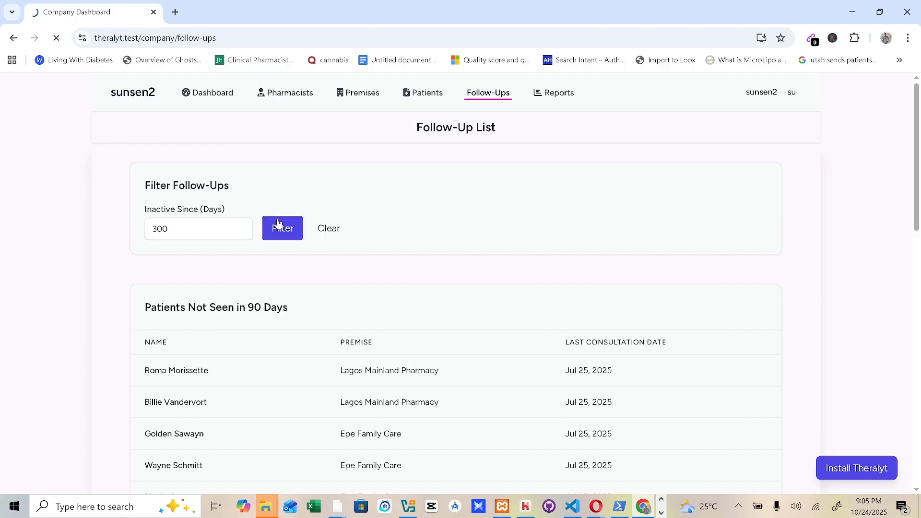
scroll(404, 286, "down", 6)
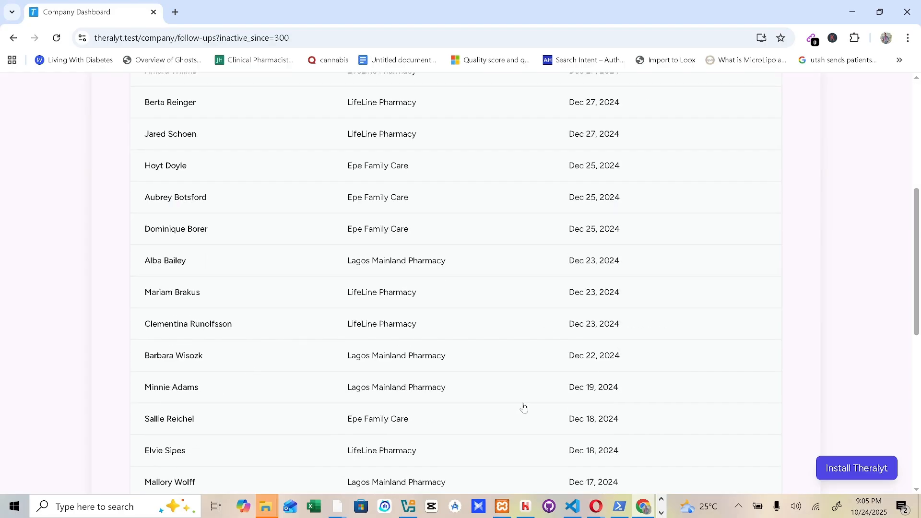
scroll(523, 408, "up", 6)
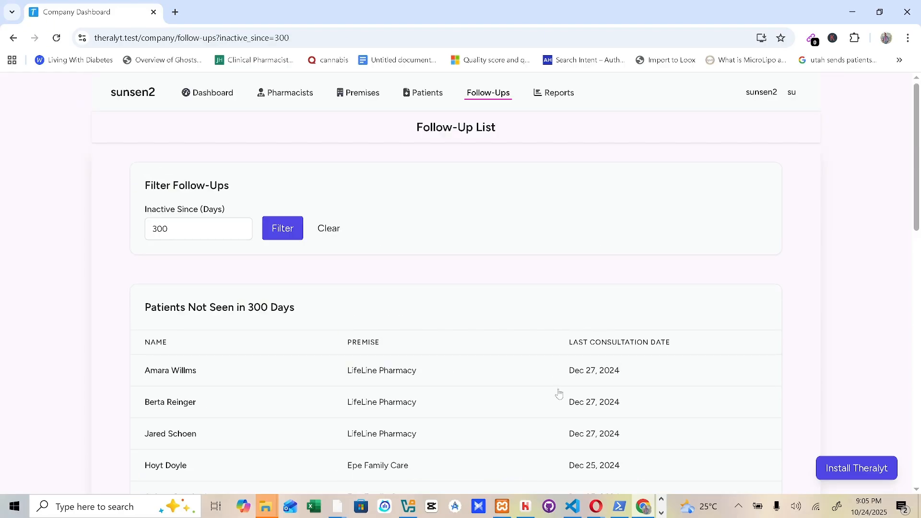
left_click_drag(567, 378, 679, 372)
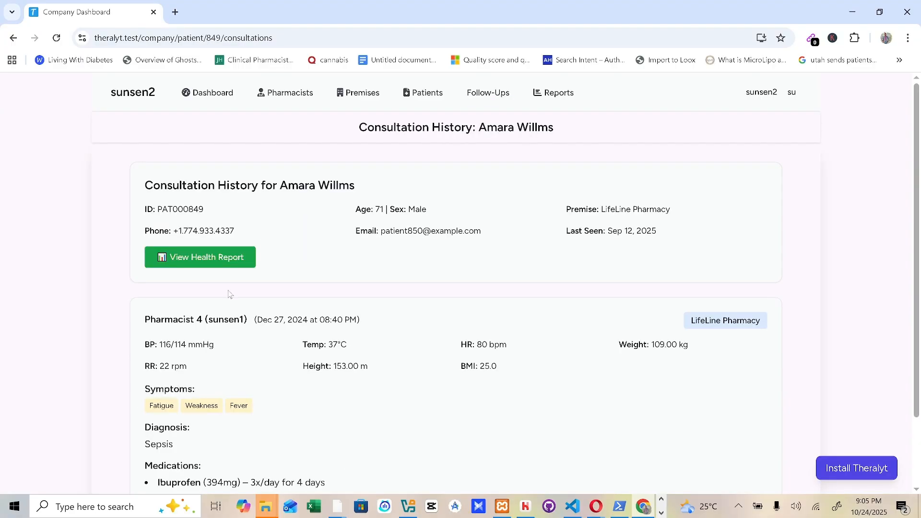
Review the patient's consultation history, highlight the phone number, and open the patient's health report
scroll(370, 339, "down", 2)
scroll(288, 230, "up", 2)
left_click_drag(236, 232, 173, 230)
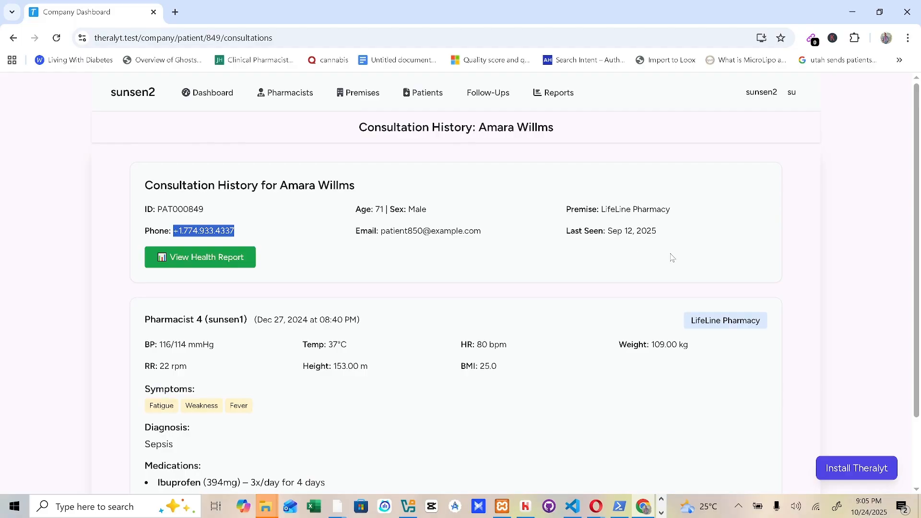
left_click(219, 262)
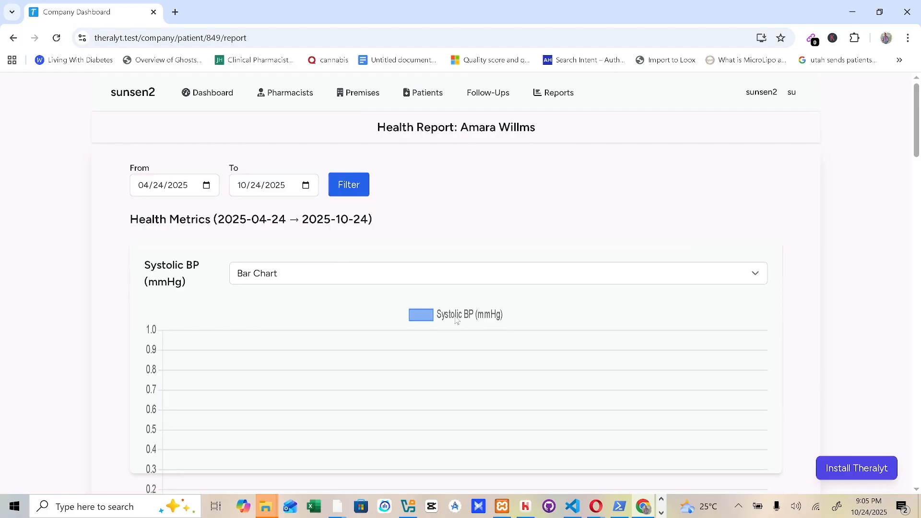
Filter the health report from 04/24/2022 and look through the health metric charts and laboratory test sections
left_click(187, 186)
type("2002")
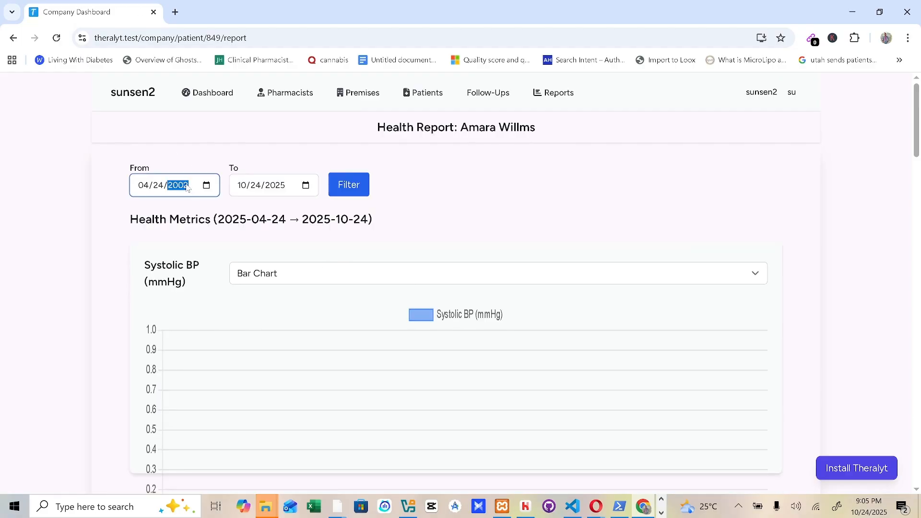
type("2022")
left_click(346, 186)
scroll(326, 264, "down", 4)
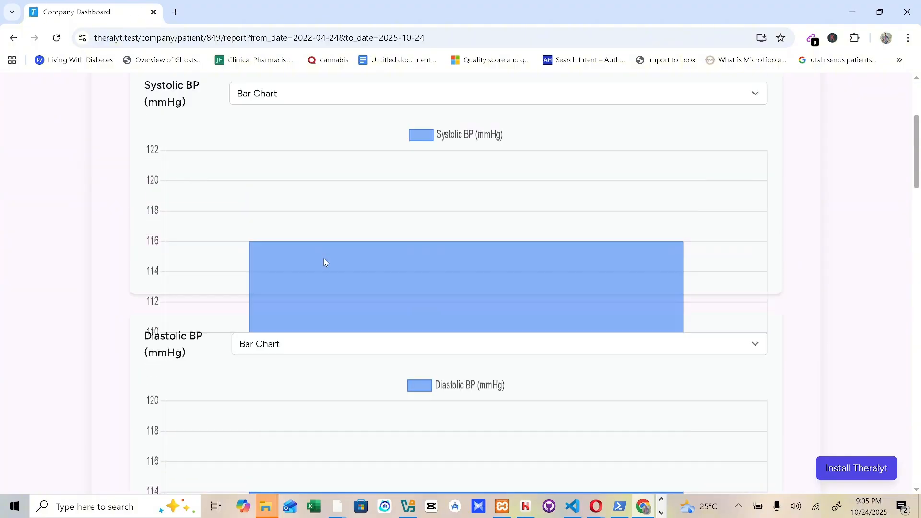
scroll(324, 257, "up", 4)
scroll(215, 220, "down", 15)
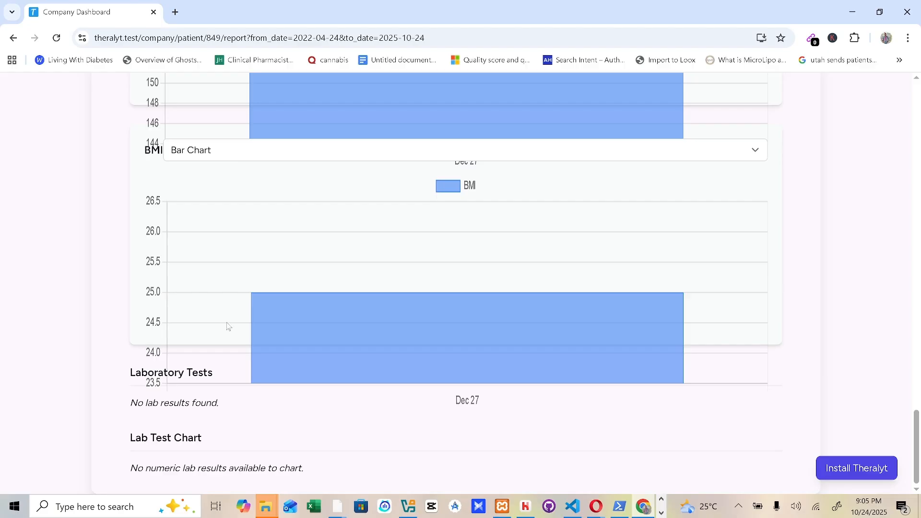
scroll(329, 390, "up", 16)
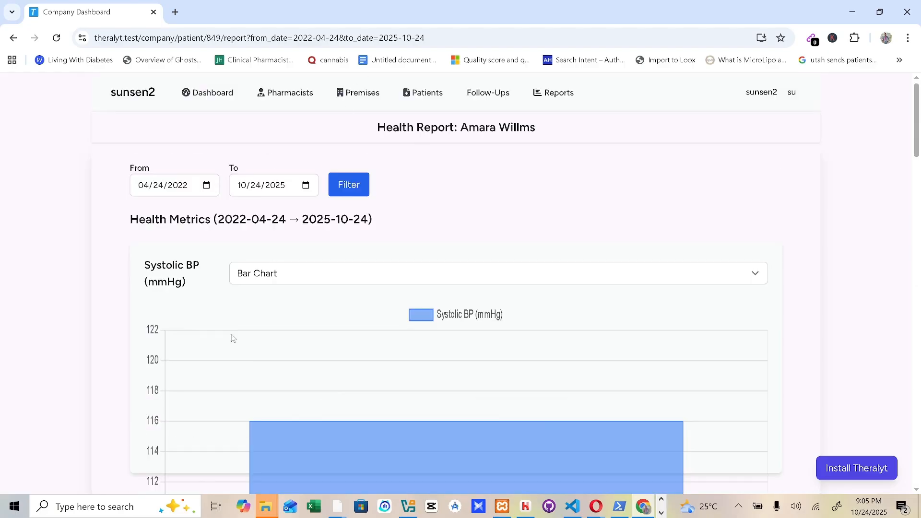
Open the company reports and examine the all-premises patient trend, the premise comparison and the top diagnoses chart
left_click(553, 93)
scroll(317, 320, "down", 5)
scroll(315, 321, "down", 3)
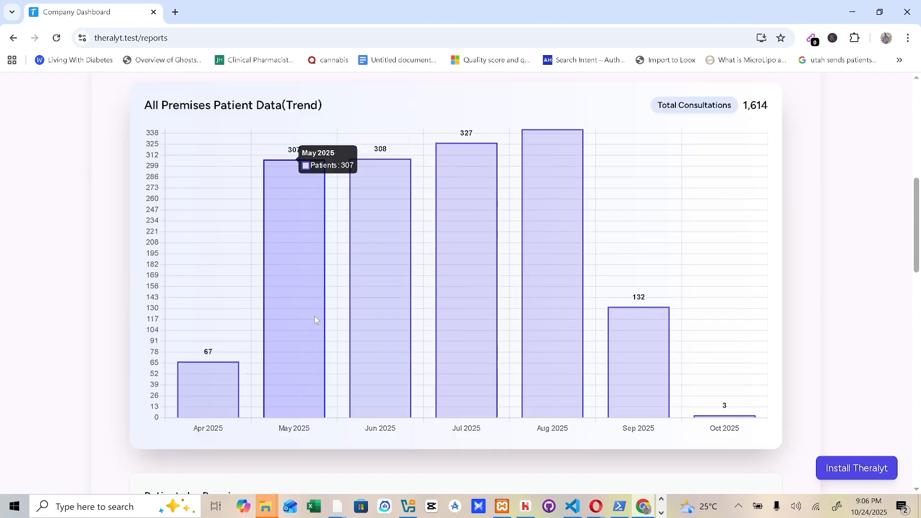
scroll(314, 321, "up", 7)
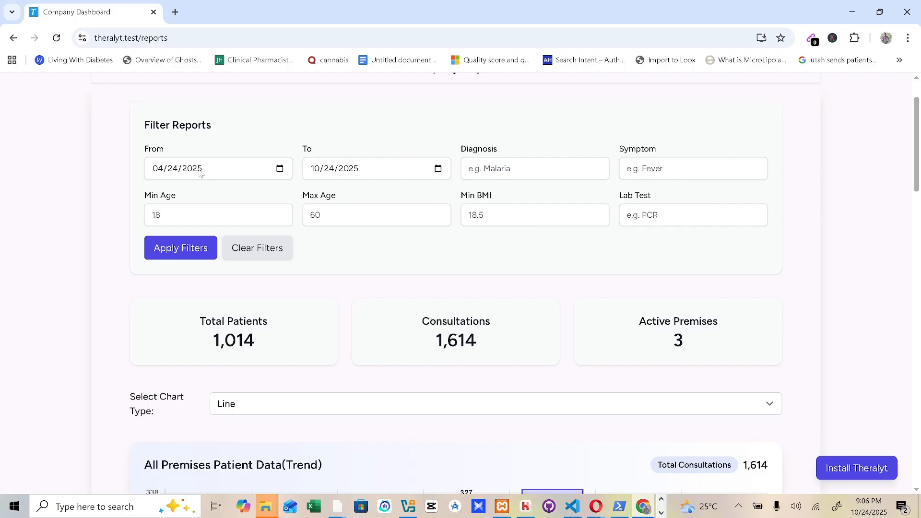
scroll(480, 288, "down", 15)
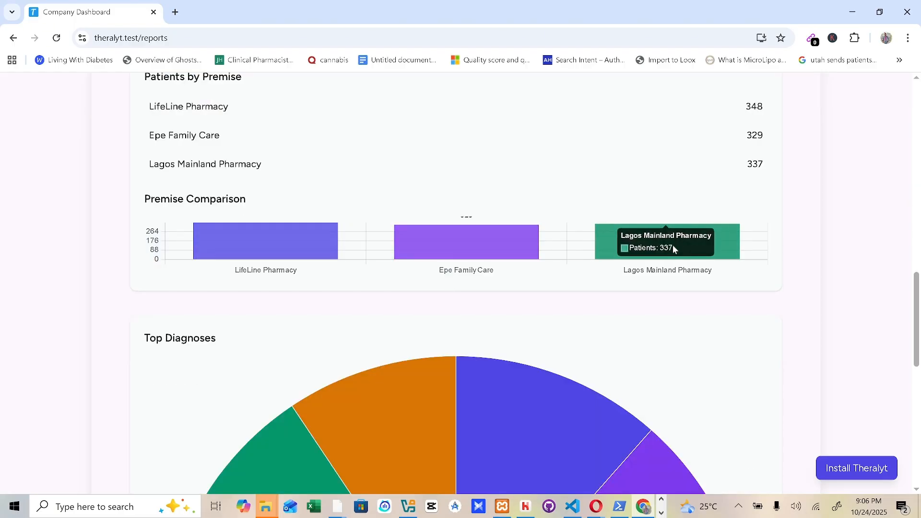
scroll(223, 393, "down", 6)
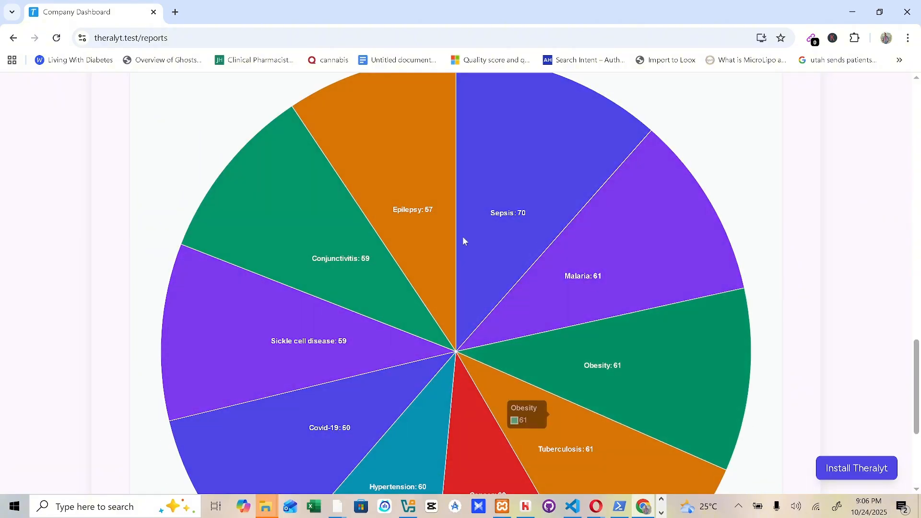
scroll(477, 390, "up", 20)
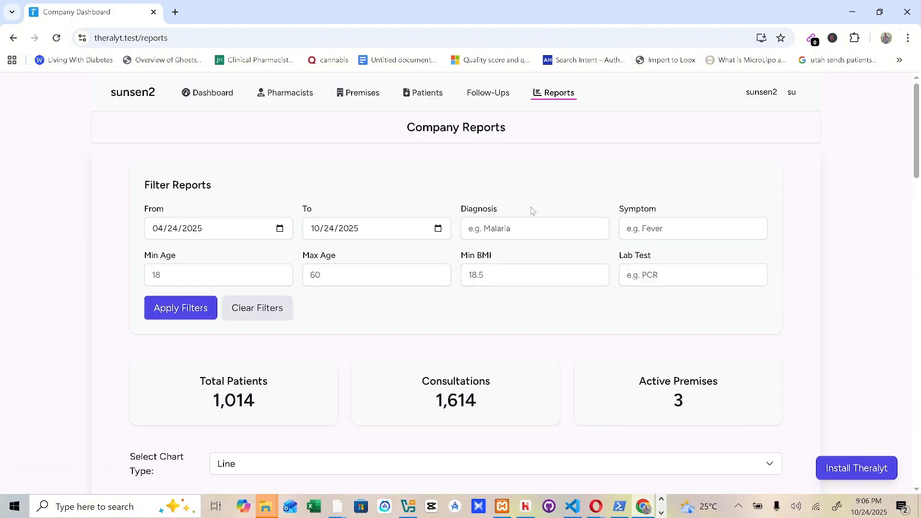
Filter the company reports by the diagnosis hypertension and examine the monthly patient trend
left_click(506, 226)
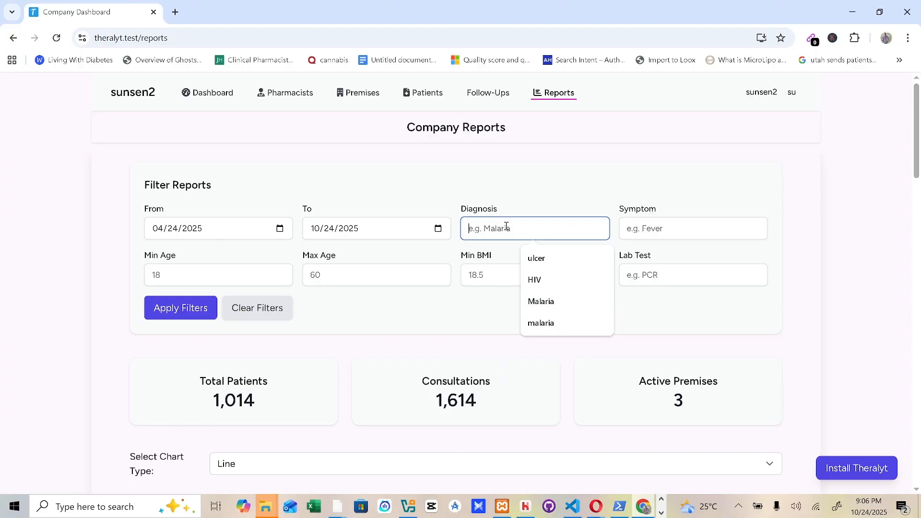
type("hypert")
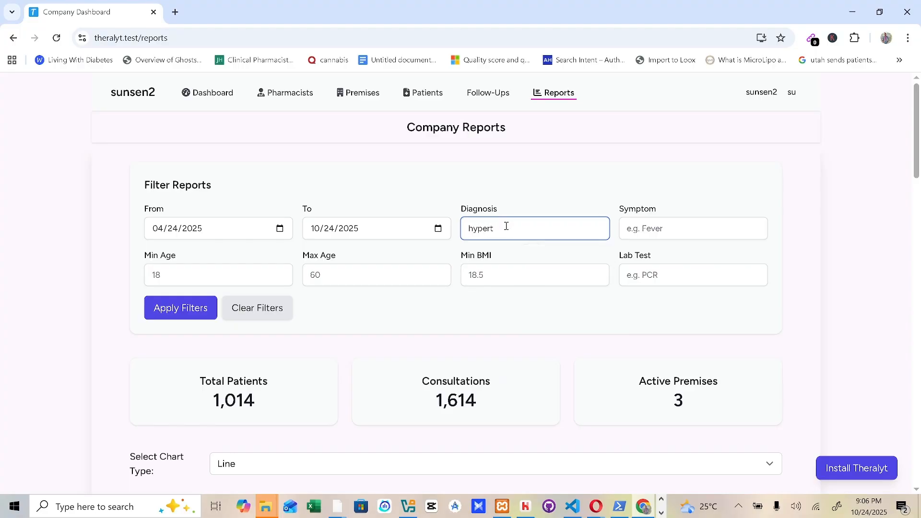
type("ension")
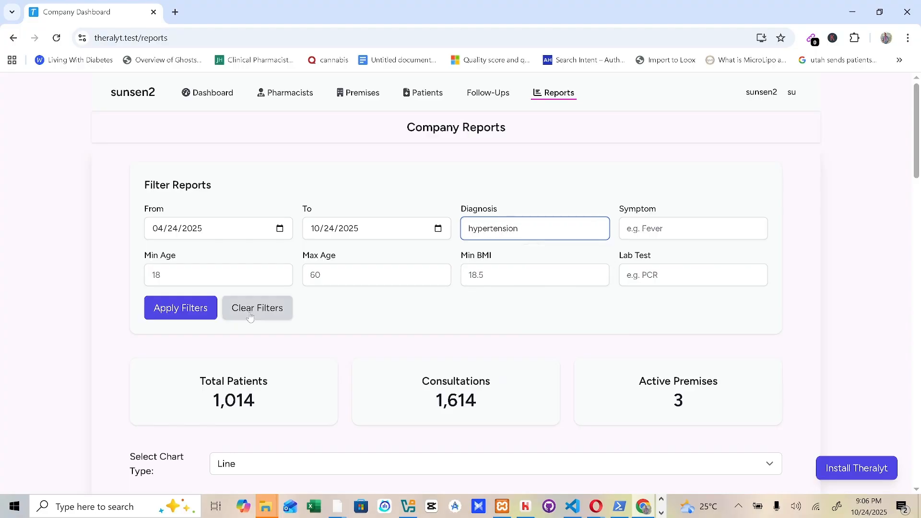
left_click(165, 310)
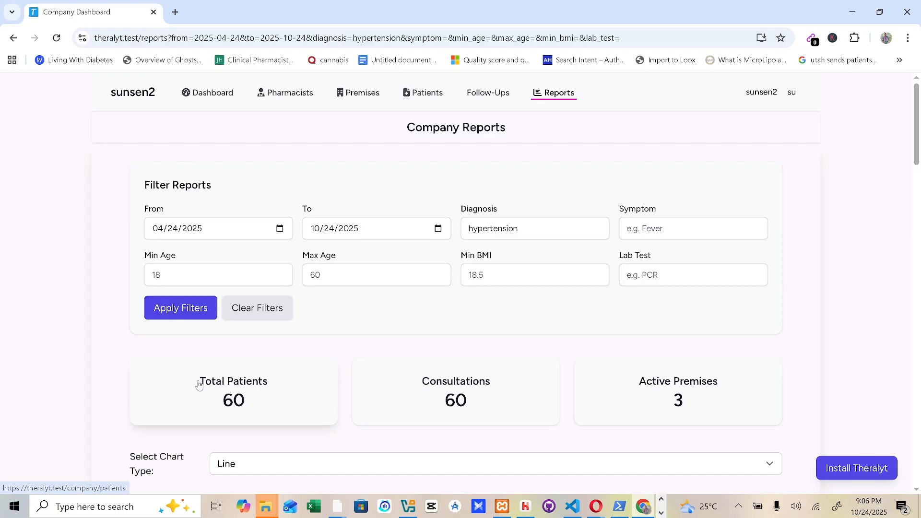
scroll(292, 399, "down", 8)
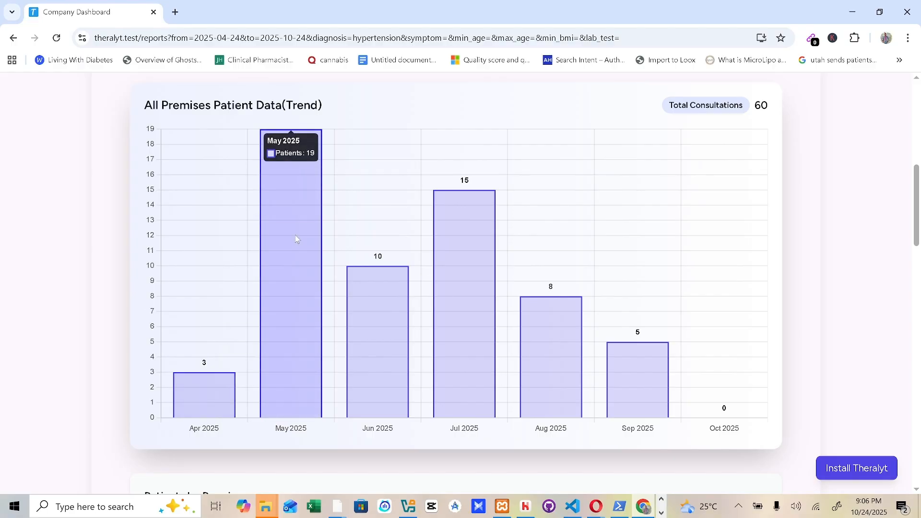
scroll(295, 235, "up", 1)
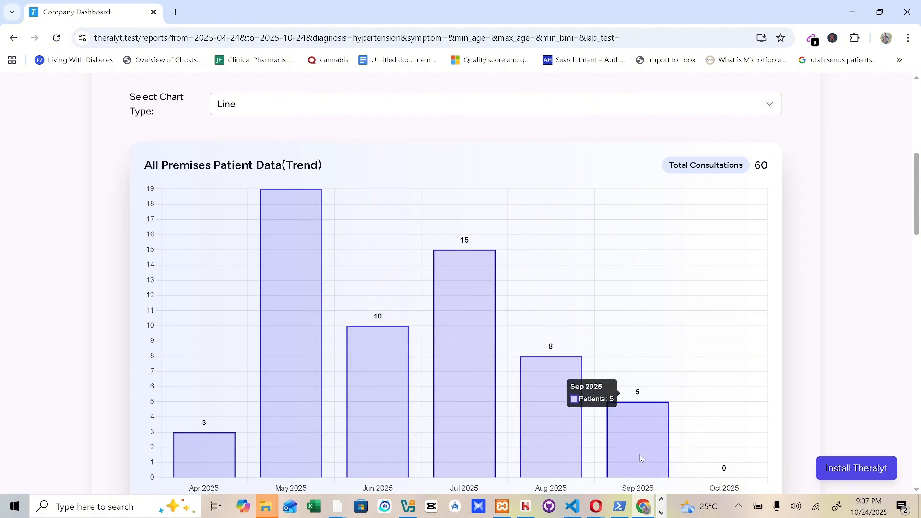
Set the hypertension report's start date to 04/24/2022, apply it, and check the totals and longer trend
scroll(344, 305, "up", 6)
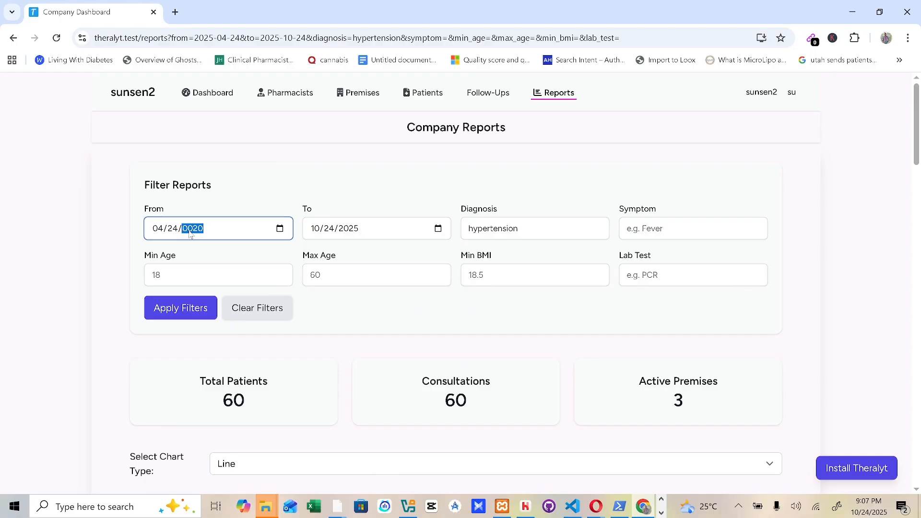
left_click(171, 301)
scroll(370, 378, "down", 4)
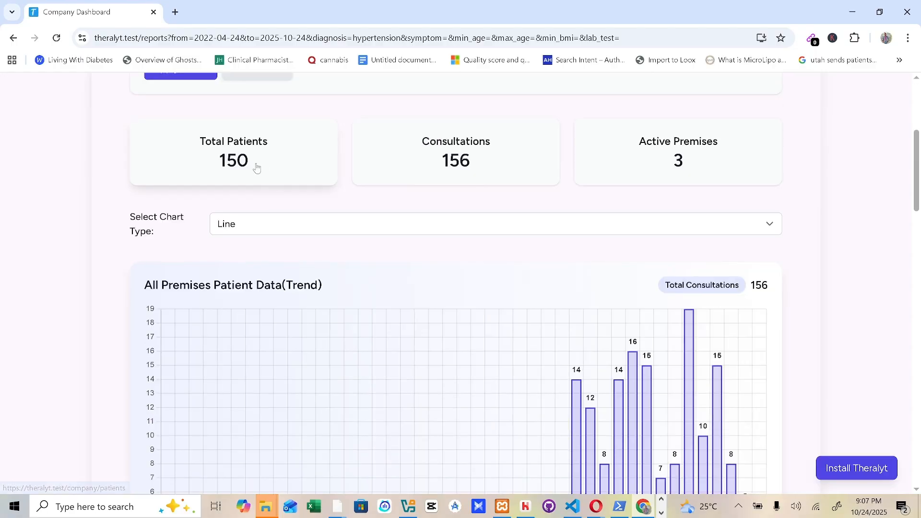
scroll(392, 350, "down", 2)
scroll(695, 191, "up", 1)
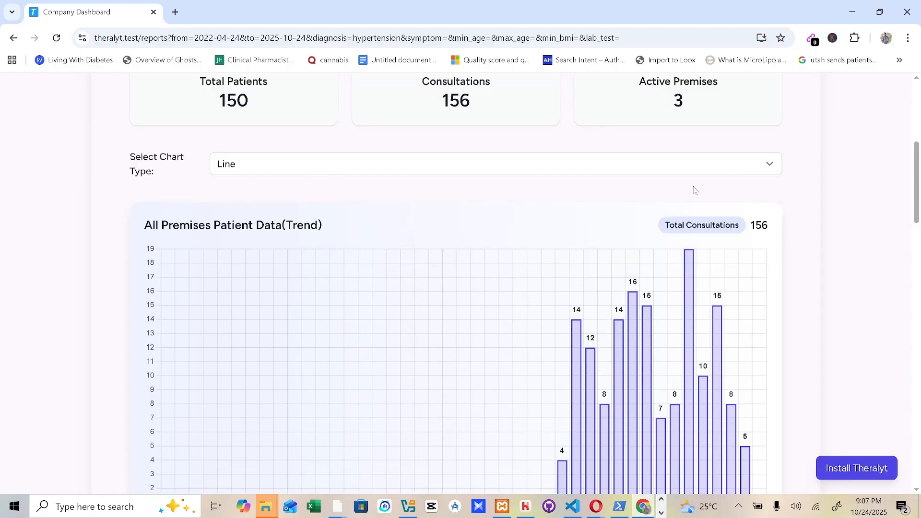
Check the available chart types and examine the trend and the hypertension-by-premise comparison with the Line option kept
left_click(348, 166)
left_click(251, 185)
scroll(520, 336, "down", 12)
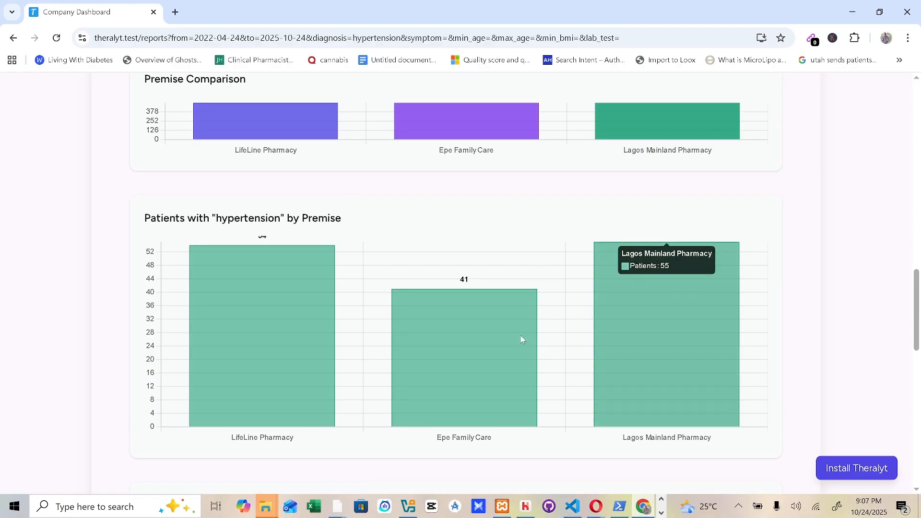
scroll(509, 344, "up", 7)
scroll(448, 290, "up", 10)
scroll(243, 368, "down", 2)
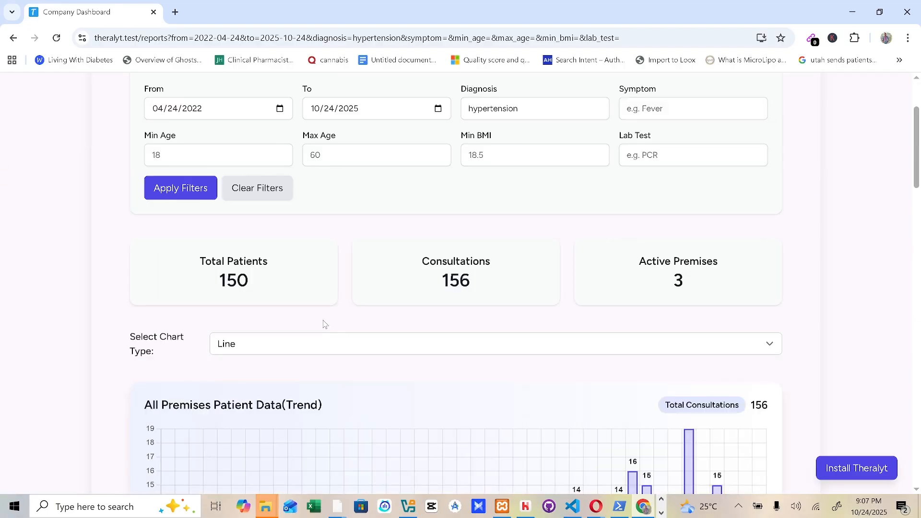
left_click(299, 347)
left_click(599, 452)
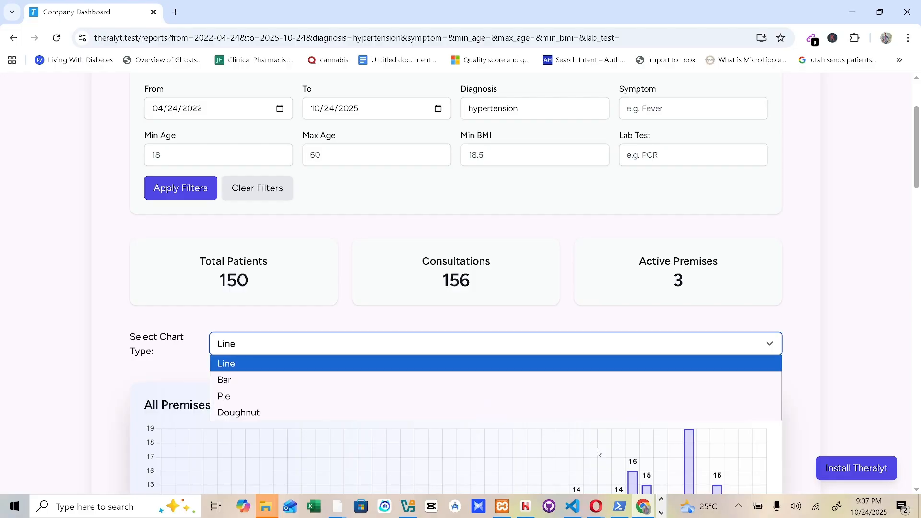
scroll(598, 451, "down", 9)
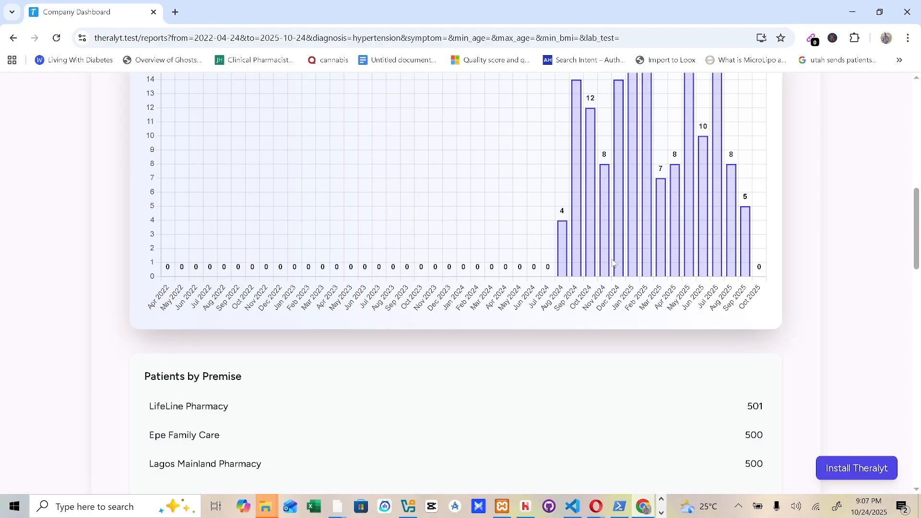
scroll(613, 263, "up", 6)
Switch the patient trend chart type to Bar and look through the hypertension report
left_click(350, 225)
left_click(229, 258)
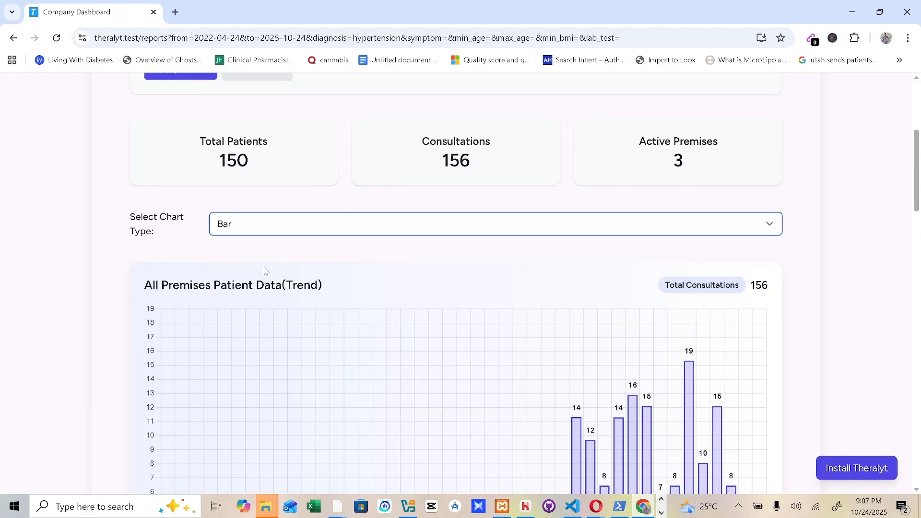
scroll(725, 438, "down", 15)
scroll(718, 430, "up", 12)
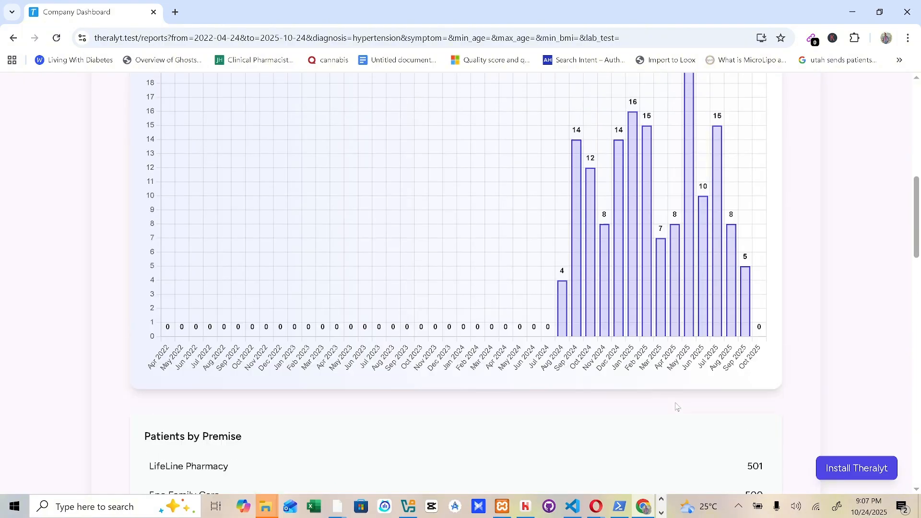
scroll(527, 296, "up", 9)
Display the hypertension patient trend as a Pie chart and examine its monthly slices
left_click(249, 403)
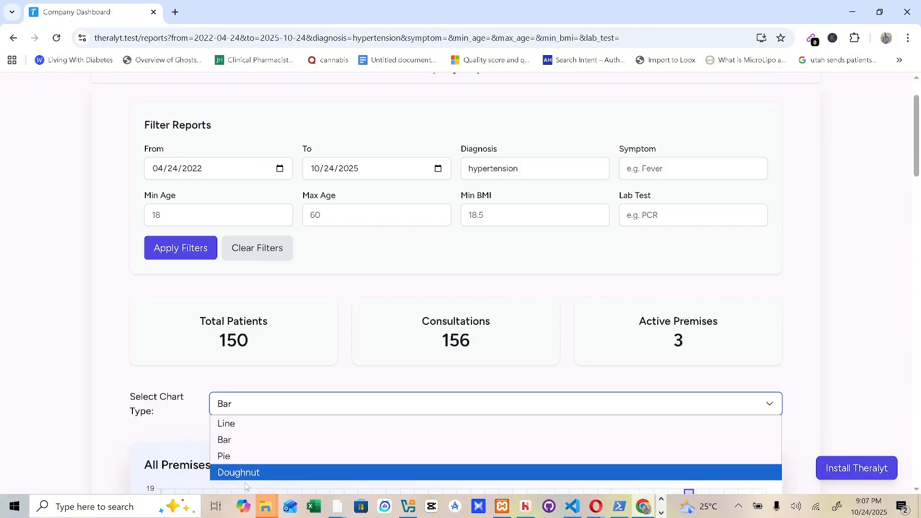
left_click(231, 456)
scroll(417, 312, "down", 10)
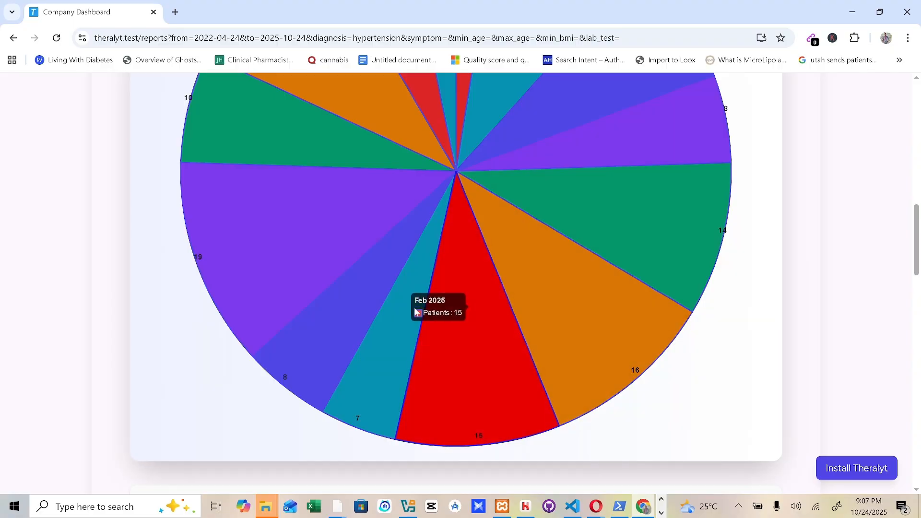
scroll(265, 142, "up", 9)
Set the trend chart type to Line and examine the monthly peaks and the hypertension patients by premise
left_click(279, 165)
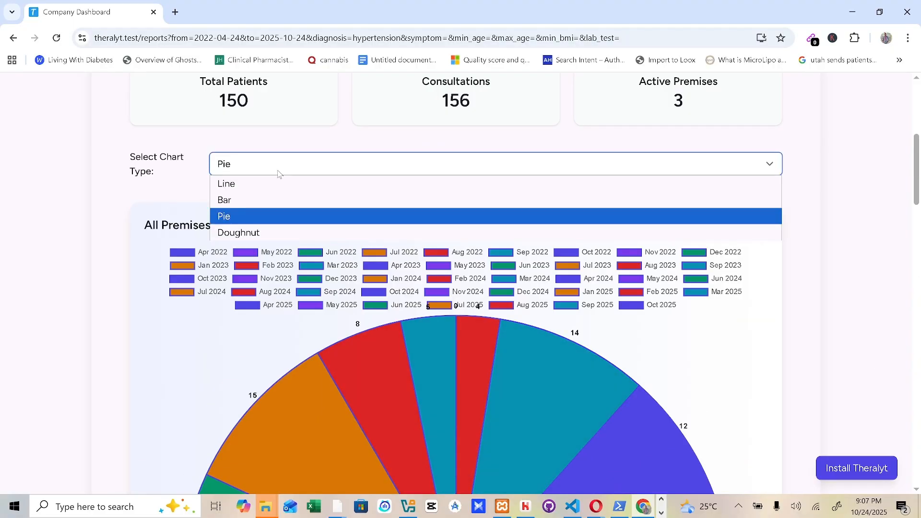
left_click(230, 185)
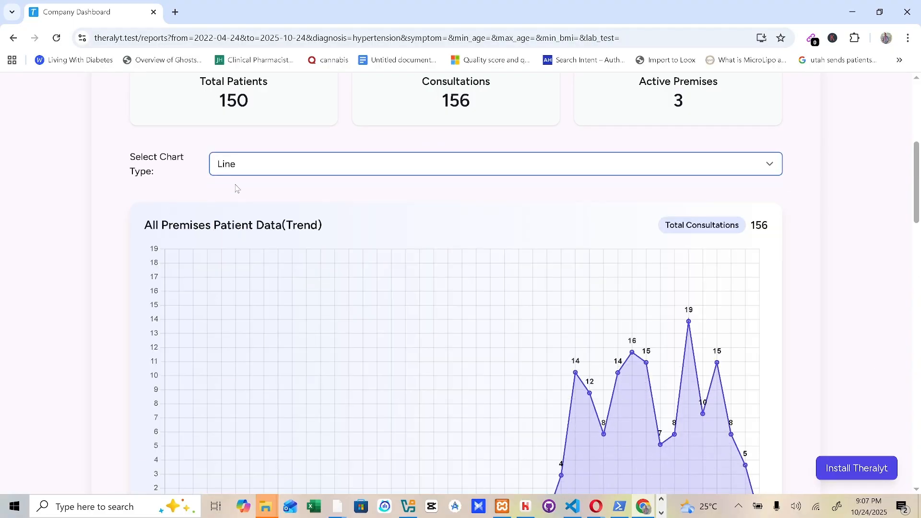
scroll(540, 486, "down", 1)
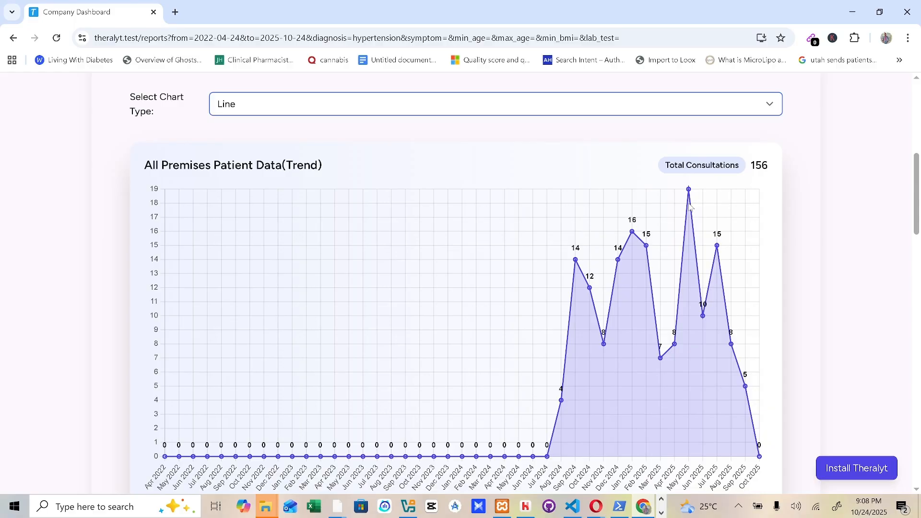
scroll(689, 206, "down", 10)
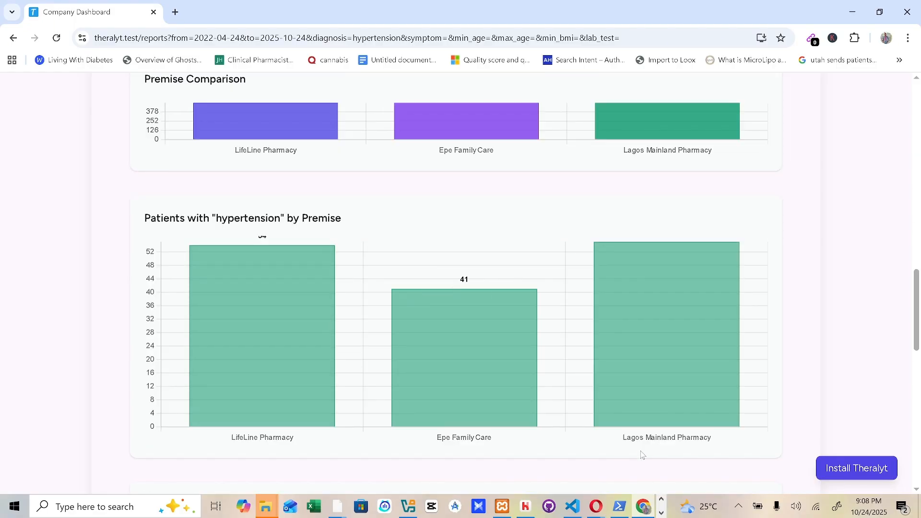
mouse_move(686, 321)
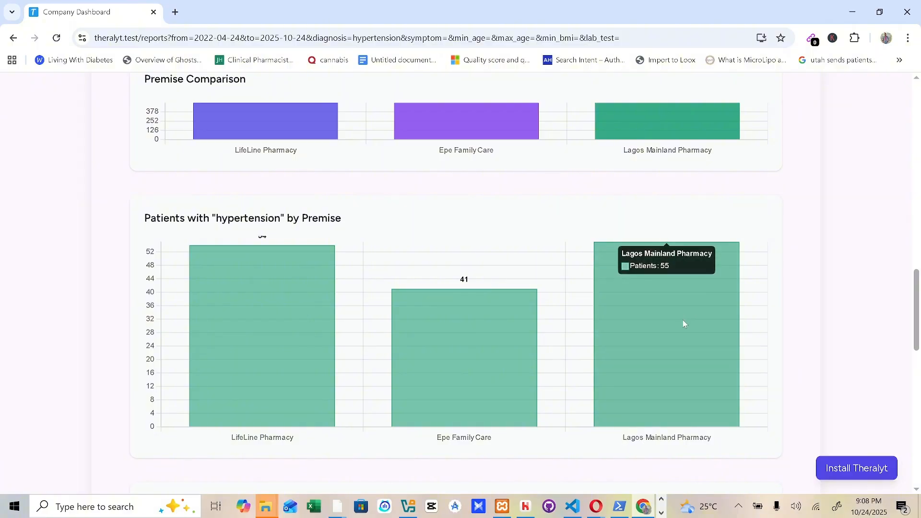
Clear the report filters, then enter hiv as the lab test and 04/24/2022 as the start date
scroll(400, 398, "up", 20)
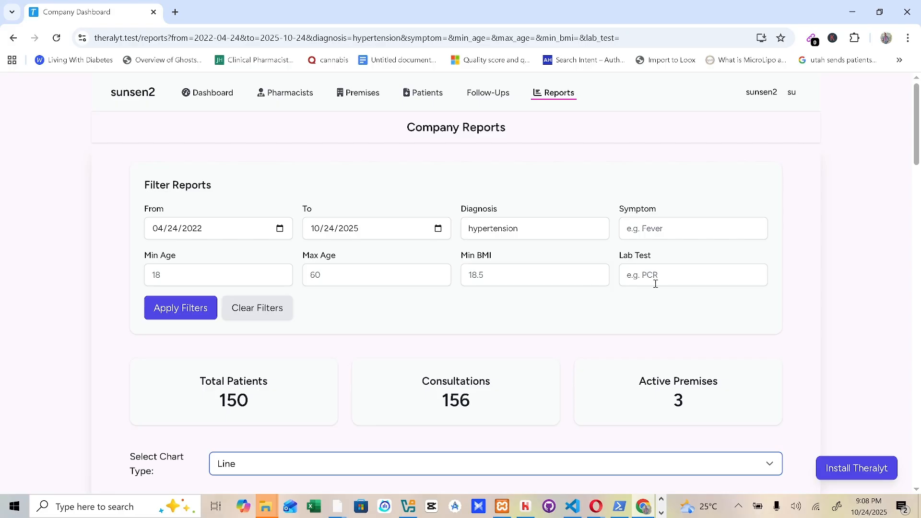
left_click(257, 307)
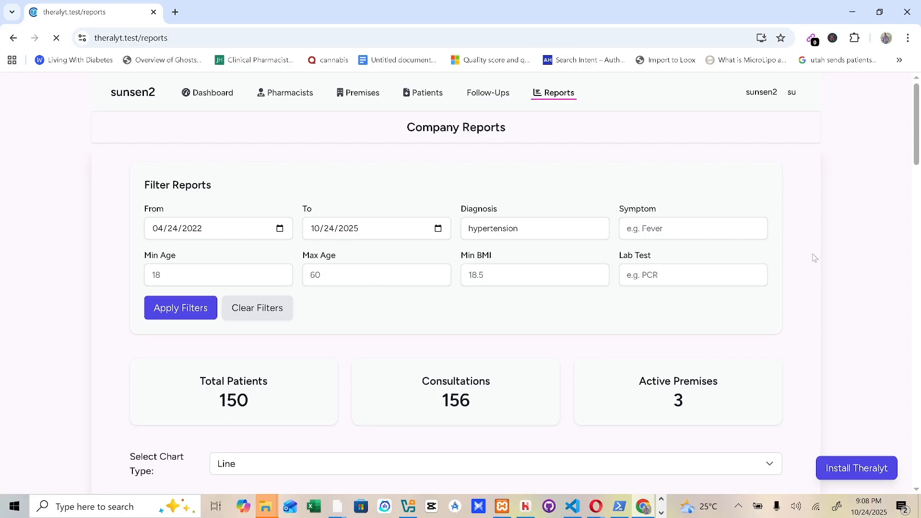
left_click(661, 272)
left_click(692, 305)
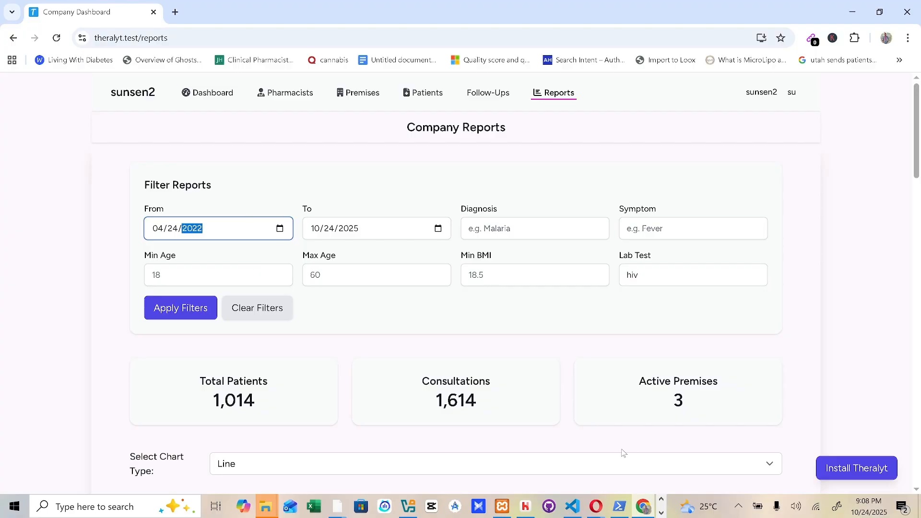
Apply the hiv lab test filter and check the patient trend and the patients by premise
scroll(582, 336, "down", 10)
scroll(582, 336, "up", 10)
left_click(182, 310)
scroll(361, 354, "down", 10)
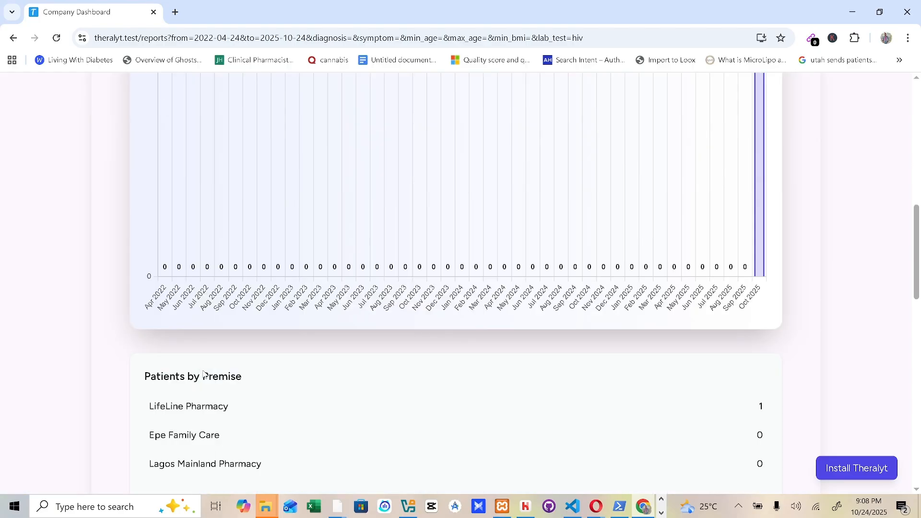
scroll(298, 467, "down", 1)
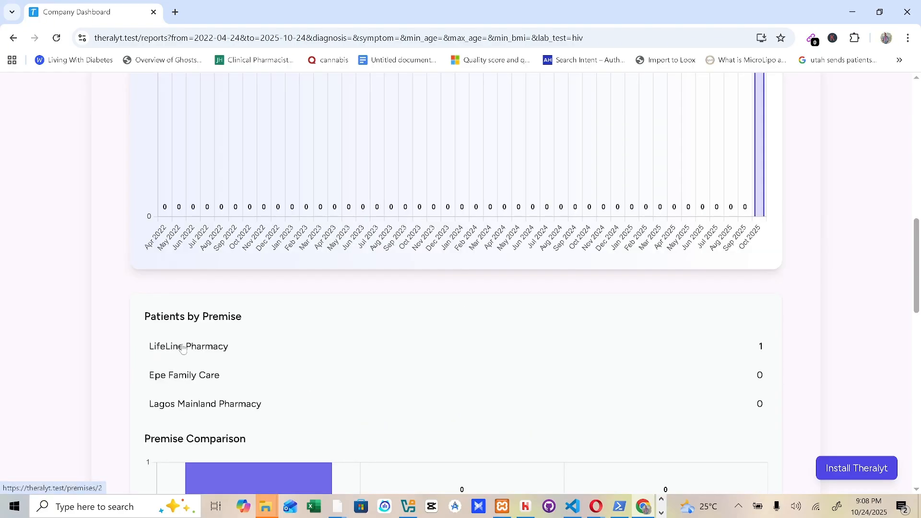
View the list of company premises and return to the unfiltered company reports
left_click(461, 346)
left_click(328, 359)
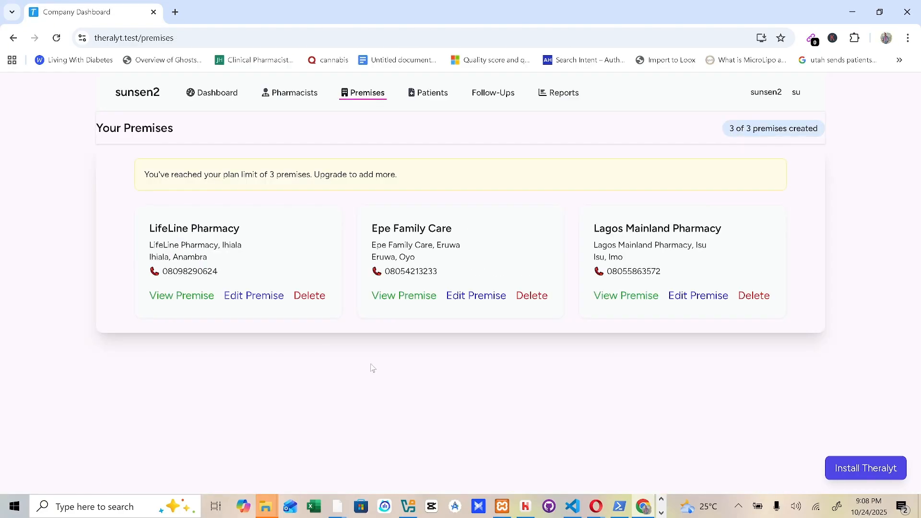
left_click(571, 94)
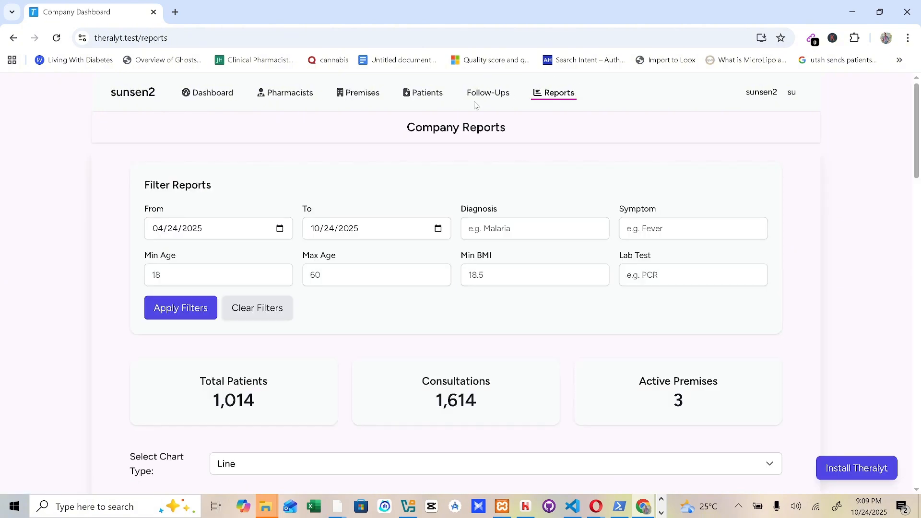